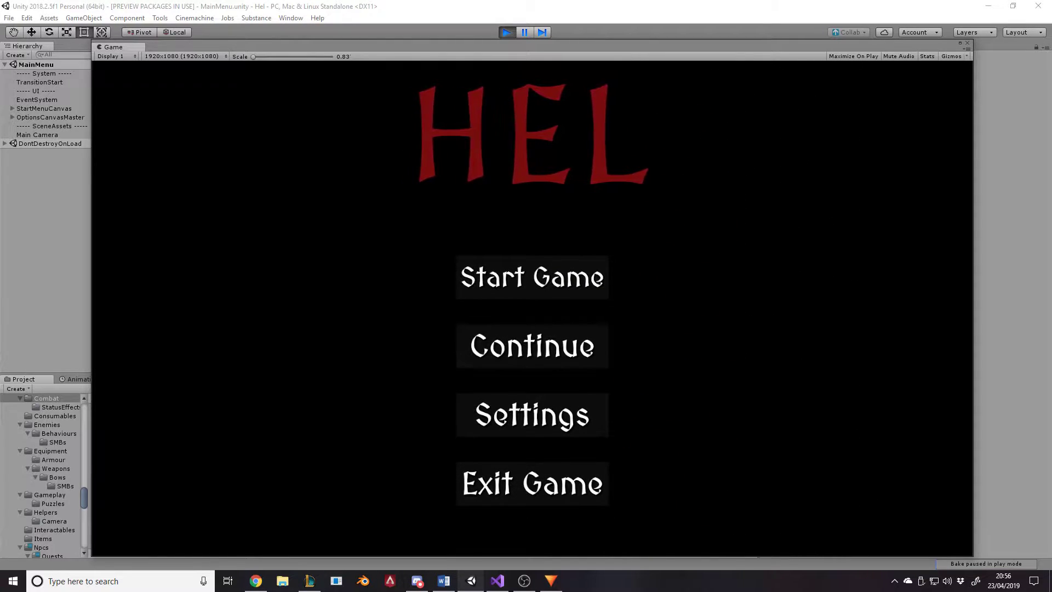
# - In the game's settings, switch Texture Quality to Low and back to High, leaving Anti-Aliasing on High
pyautogui.click(560, 405)
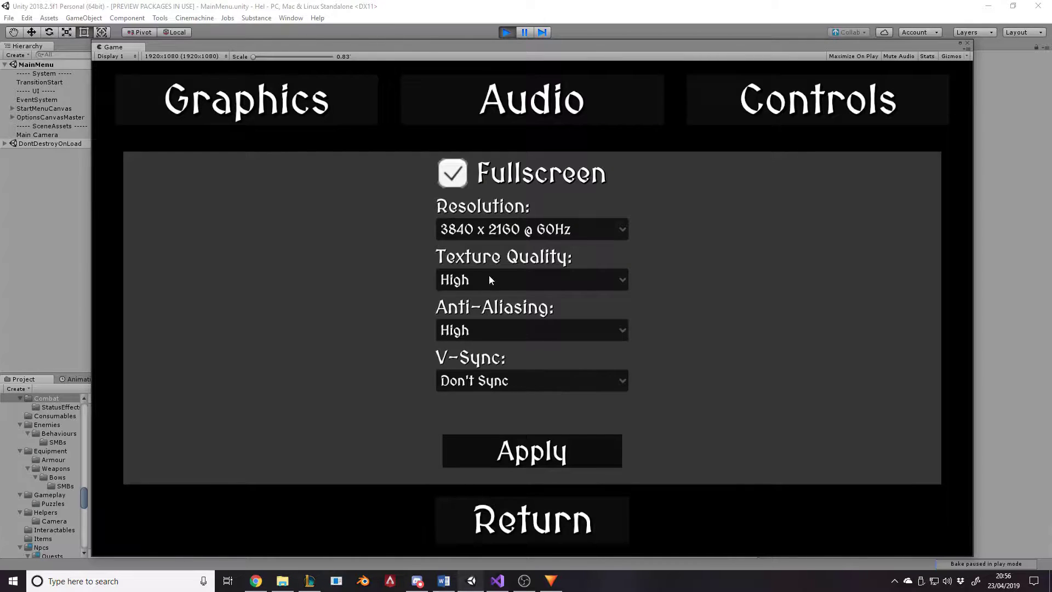
pyautogui.click(485, 233)
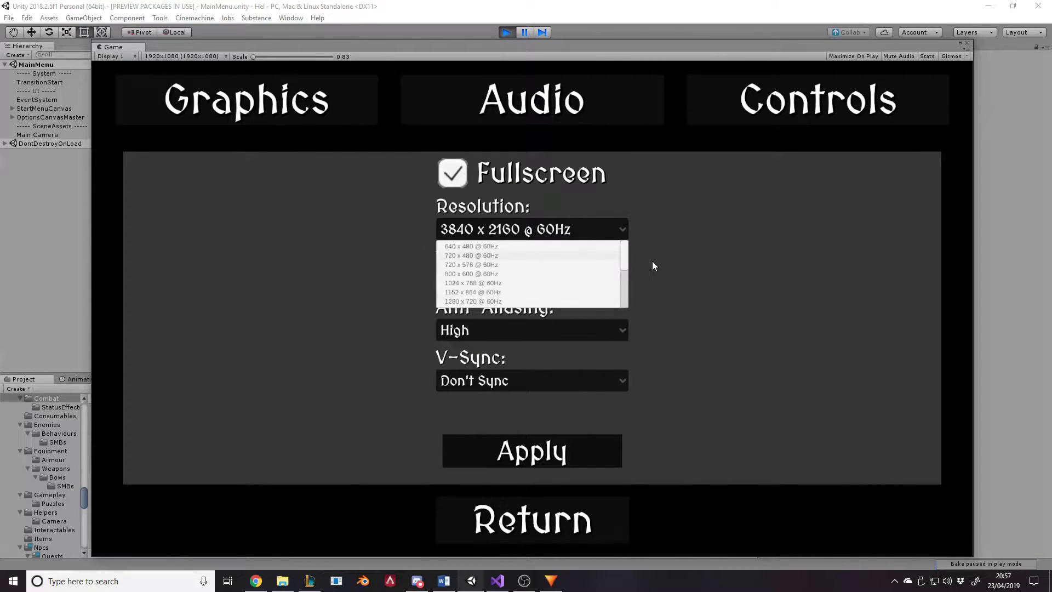
pyautogui.click(653, 261)
pyautogui.click(507, 277)
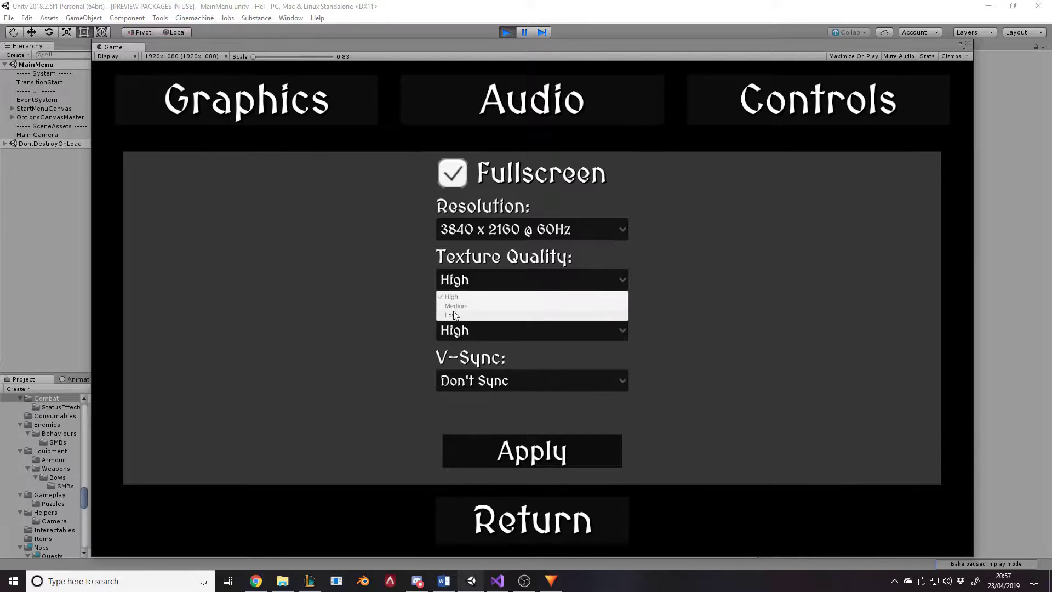
pyautogui.click(453, 316)
pyautogui.click(463, 285)
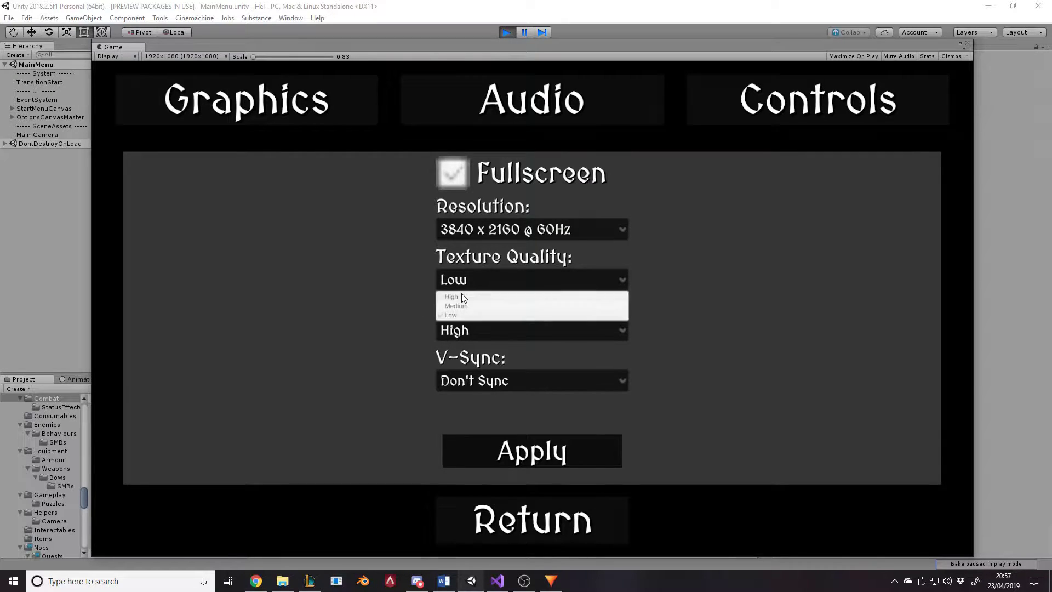
pyautogui.click(460, 296)
pyautogui.click(465, 332)
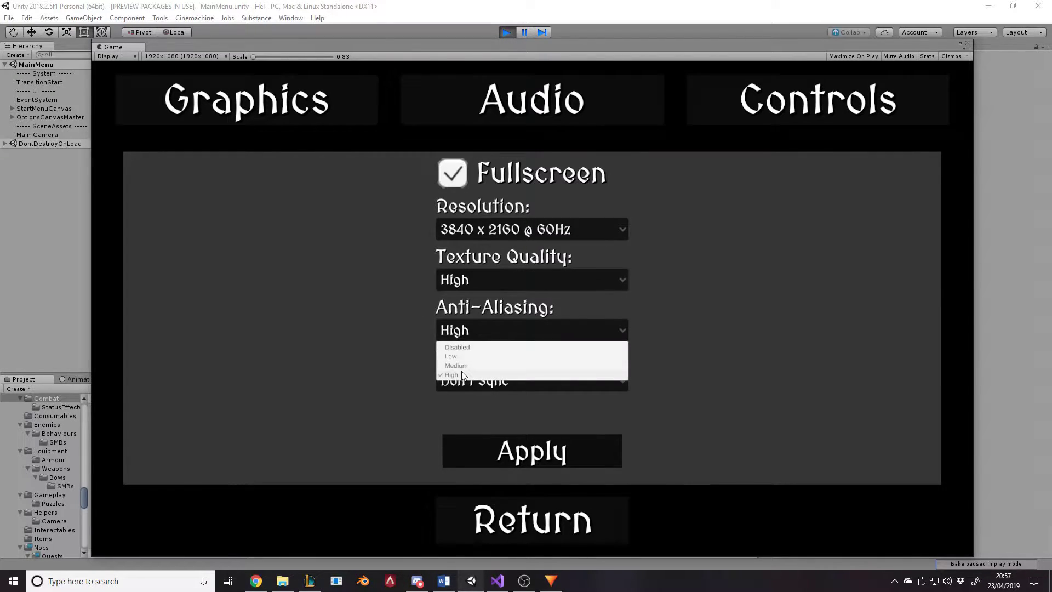
pyautogui.click(646, 412)
# - Open graphics_settings.json from the Hel data folder in Sublime and dismiss its update prompt
pyautogui.click(281, 581)
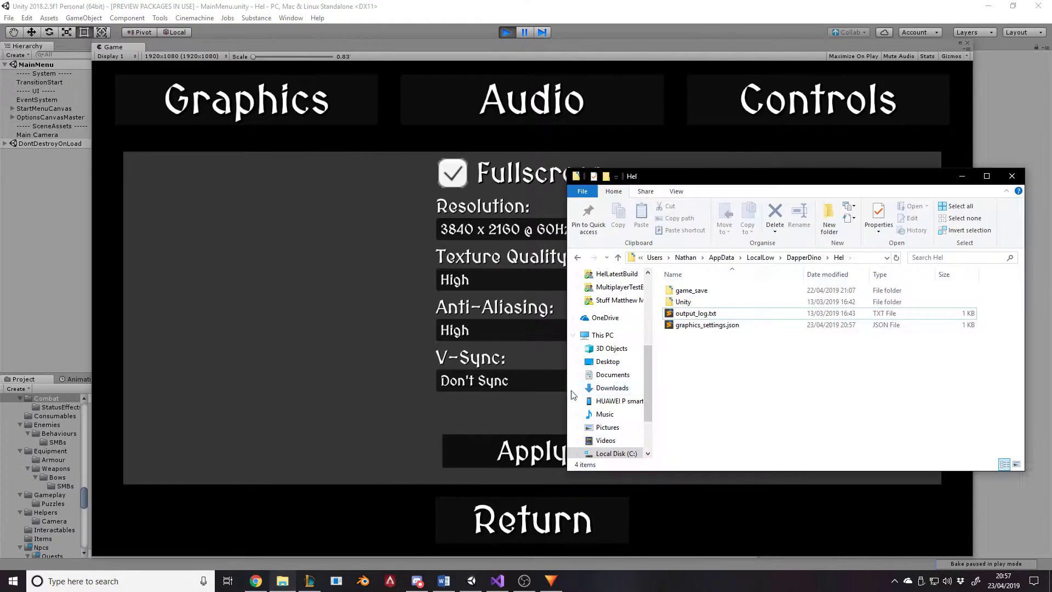
pyautogui.click(698, 317)
pyautogui.doubleClick(698, 316)
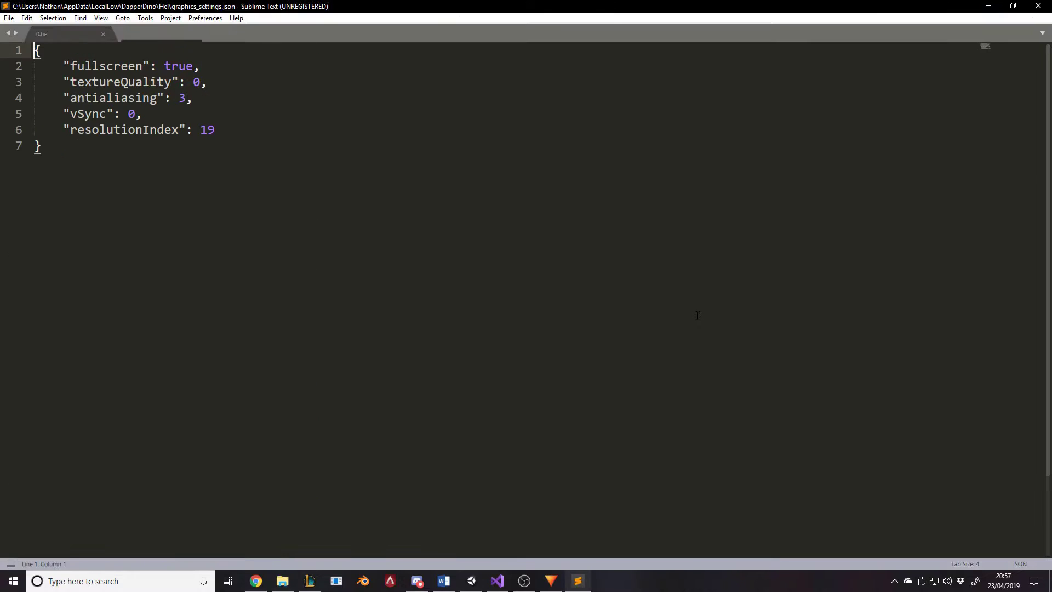
pyautogui.click(605, 303)
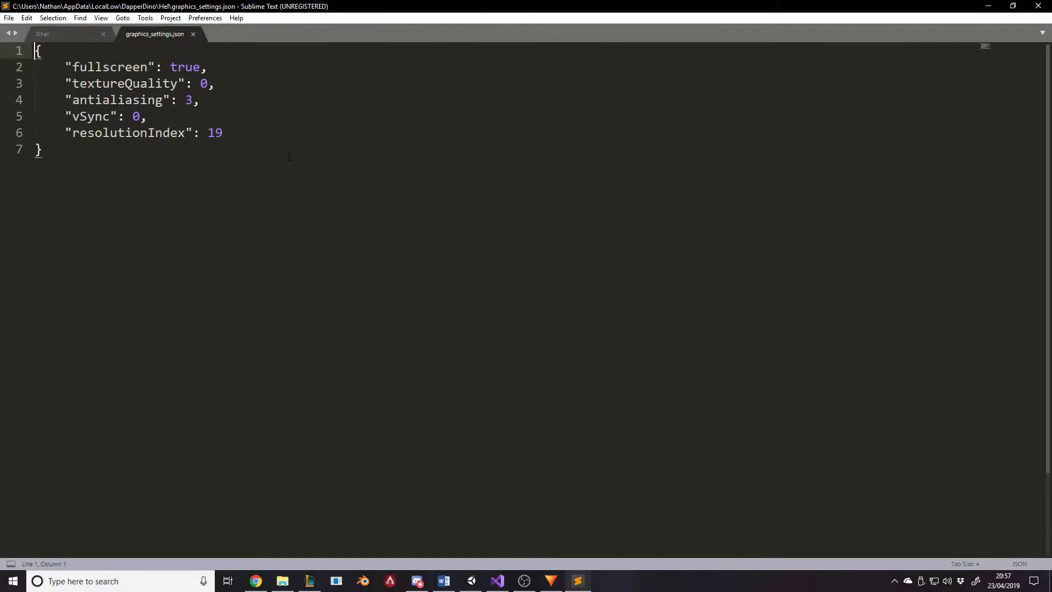
pyautogui.keyDown('ctrl'); pyautogui.scroll(3, 315, 207); pyautogui.keyUp('ctrl')
pyautogui.keyDown('ctrl'); pyautogui.scroll(5, 315, 207); pyautogui.keyUp('ctrl')
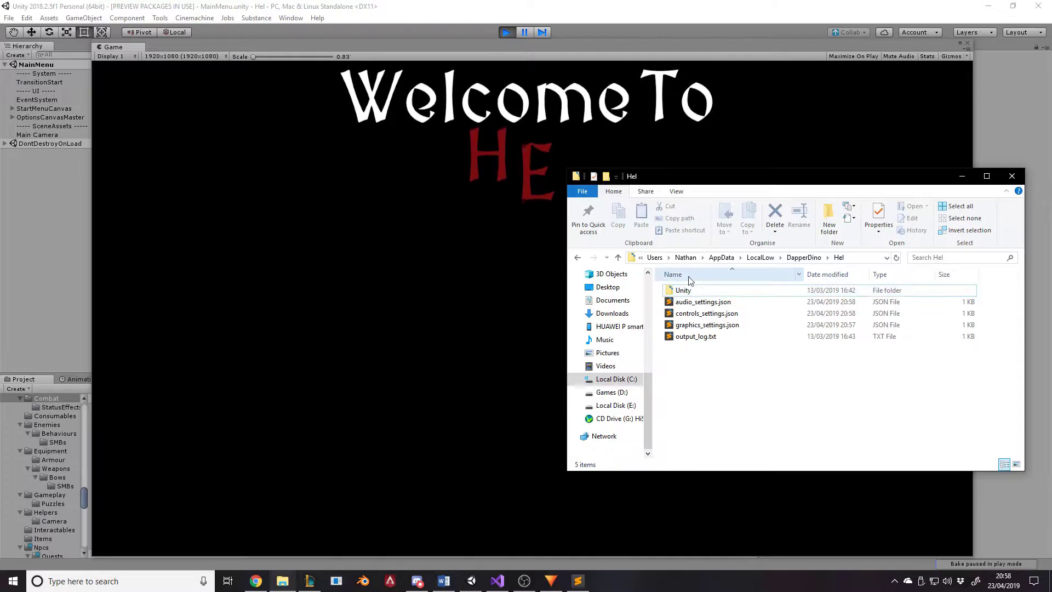
# - Bring the running Hel game in Unity's Game view back to the front
pyautogui.click(499, 325)
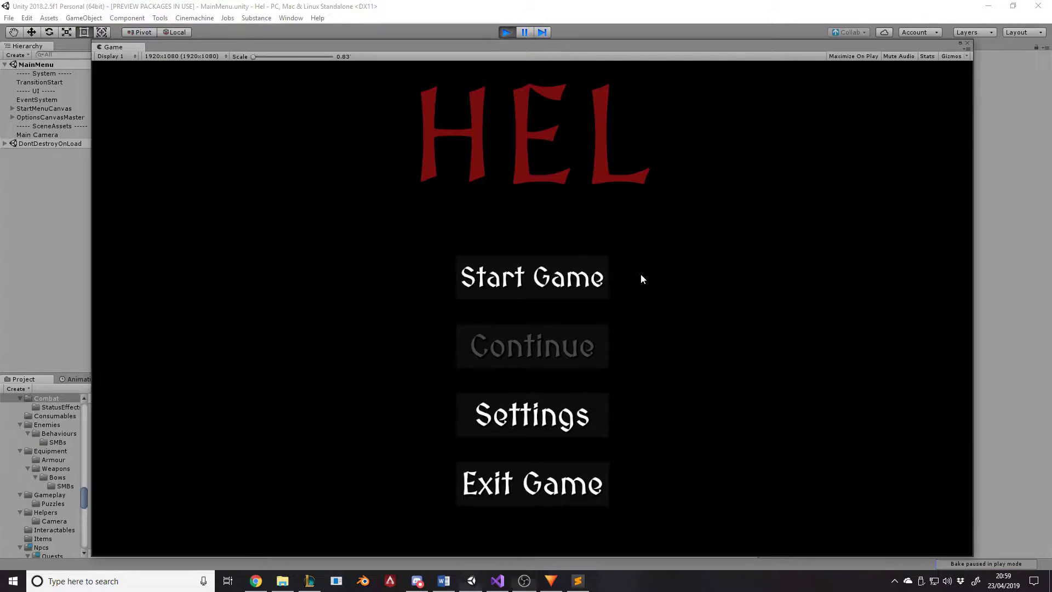
# - Start a new Hel game from the main menu, then toggle the inventory with the I key
pyautogui.click(543, 278)
pyautogui.click(544, 279)
pyautogui.click(543, 279)
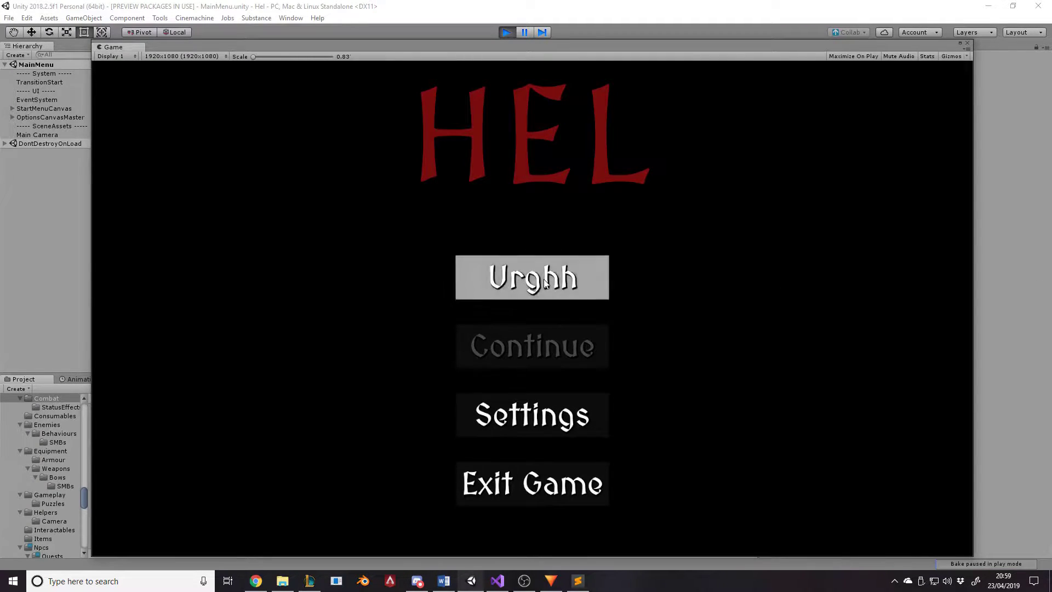
pyautogui.click(544, 278)
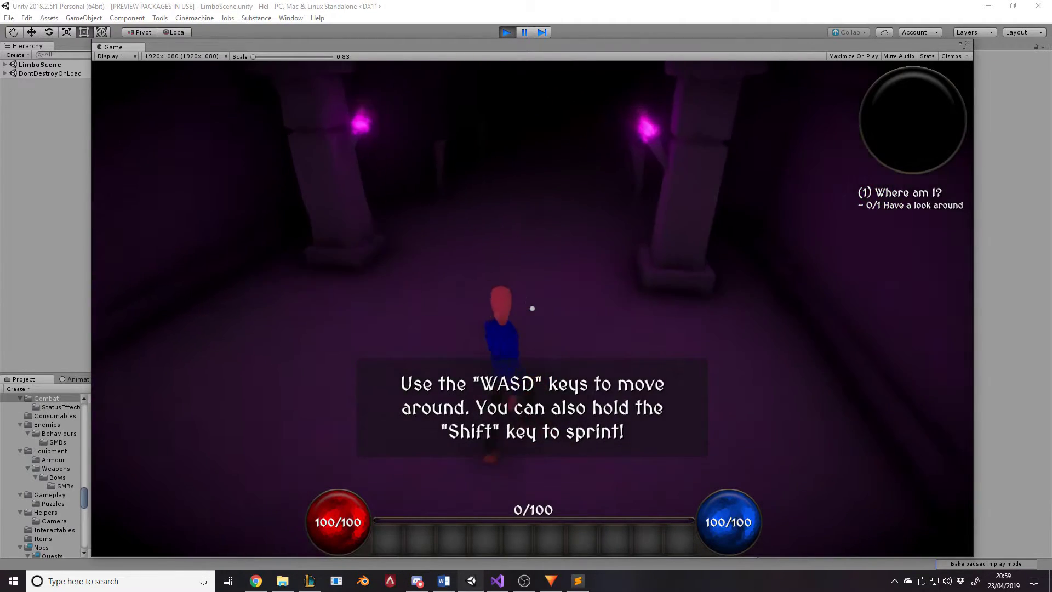
pyautogui.press('i')
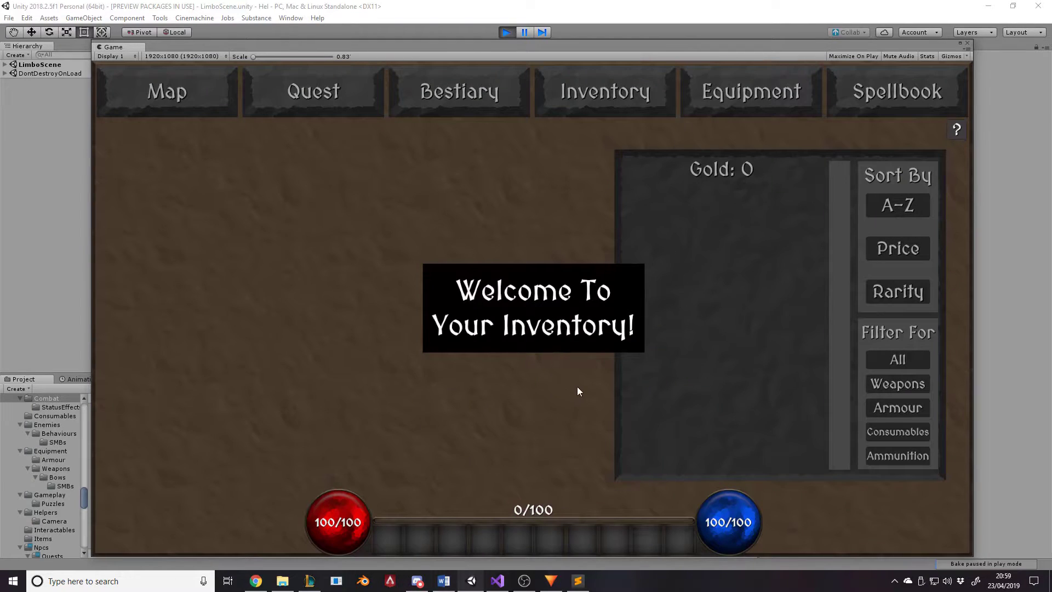
pyautogui.press('i')
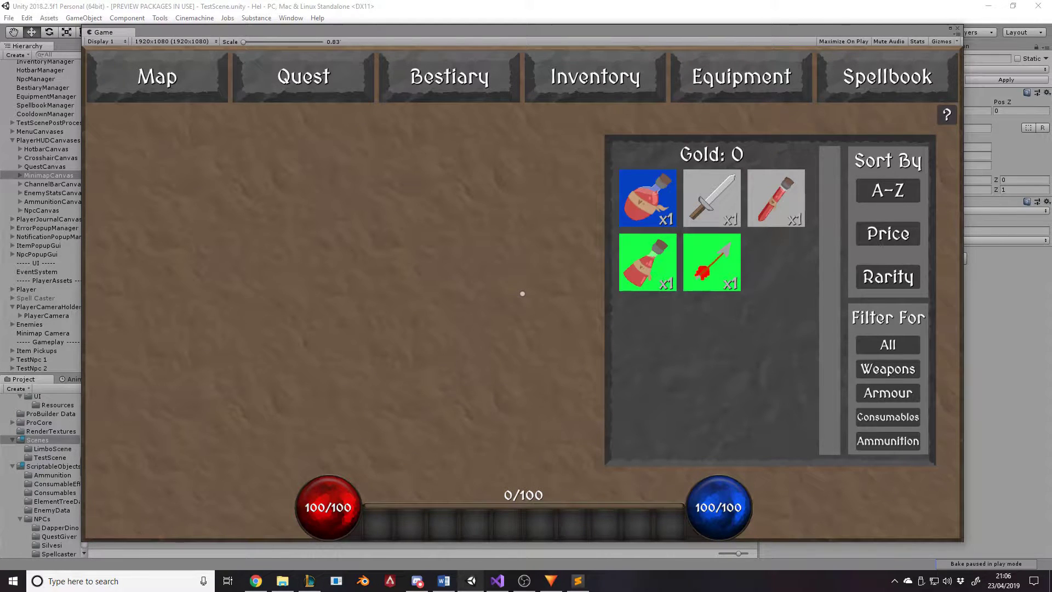
# - Inspect each potion, sword and arrow, then sort alphabetically and inspect them again
pyautogui.click(648, 209)
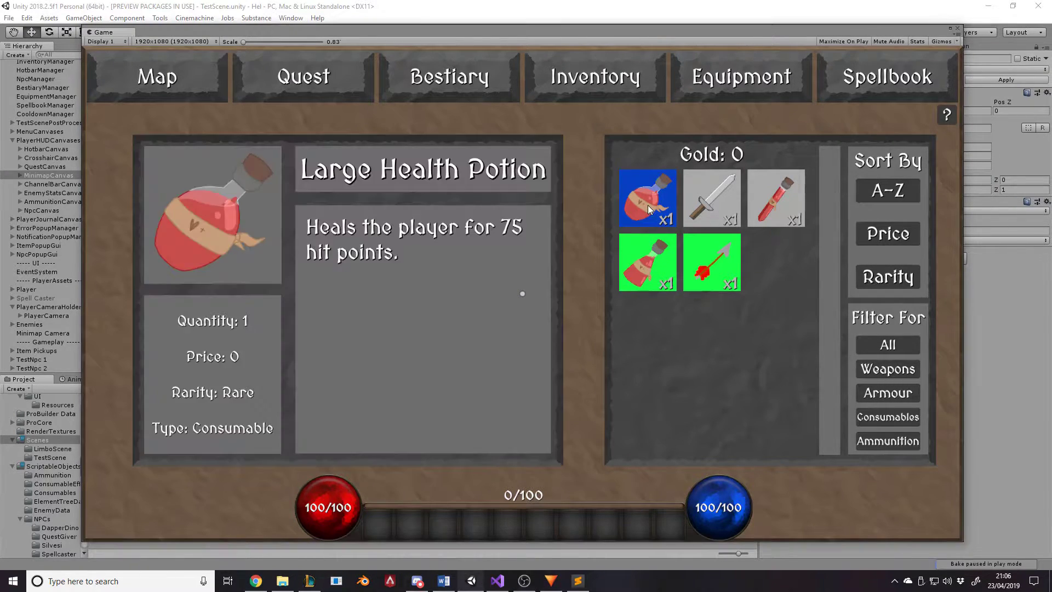
pyautogui.click(713, 207)
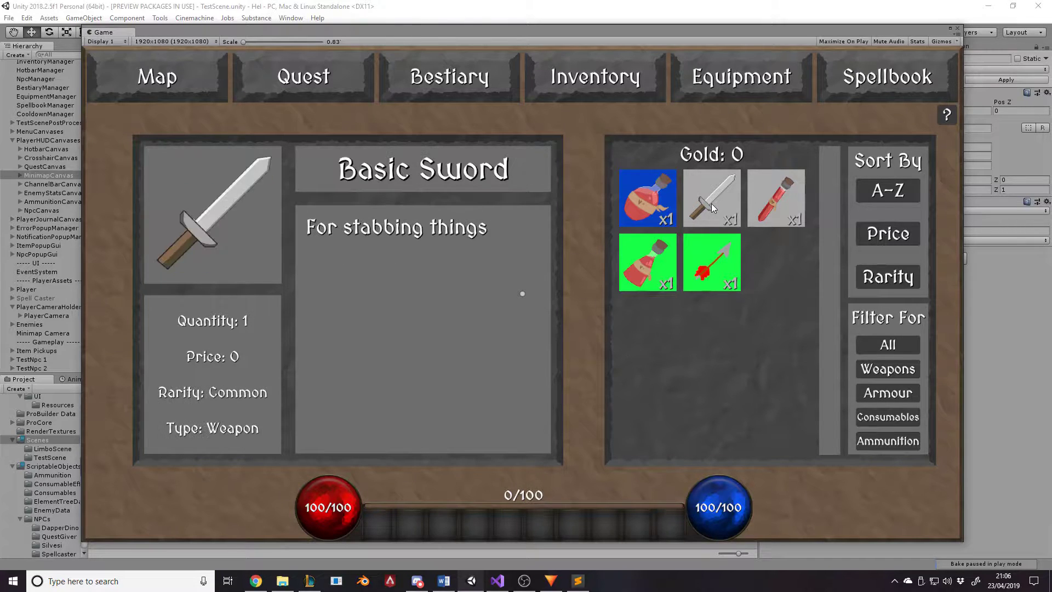
pyautogui.click(761, 207)
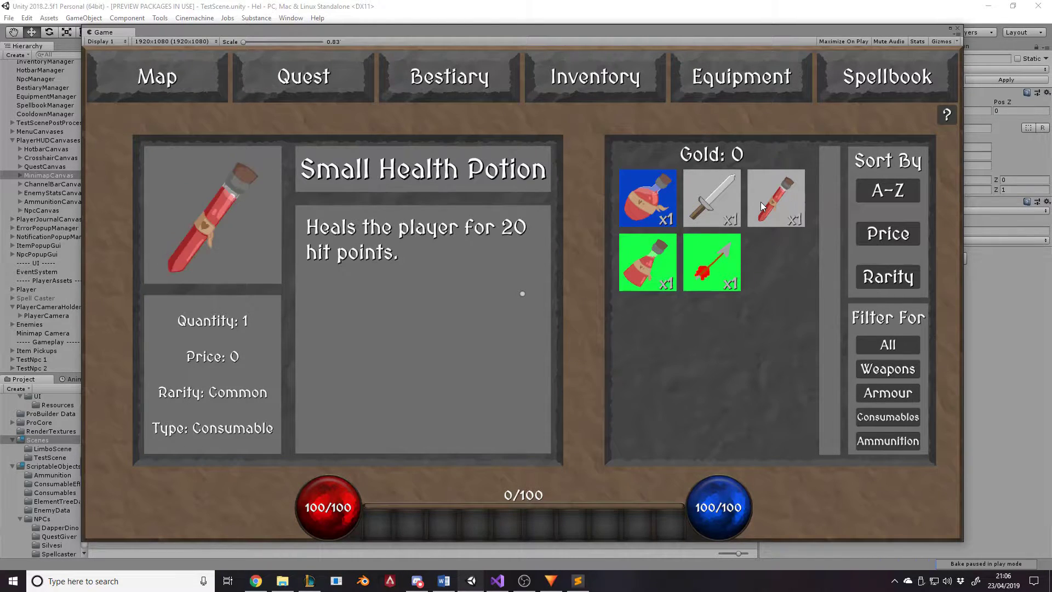
pyautogui.click(662, 261)
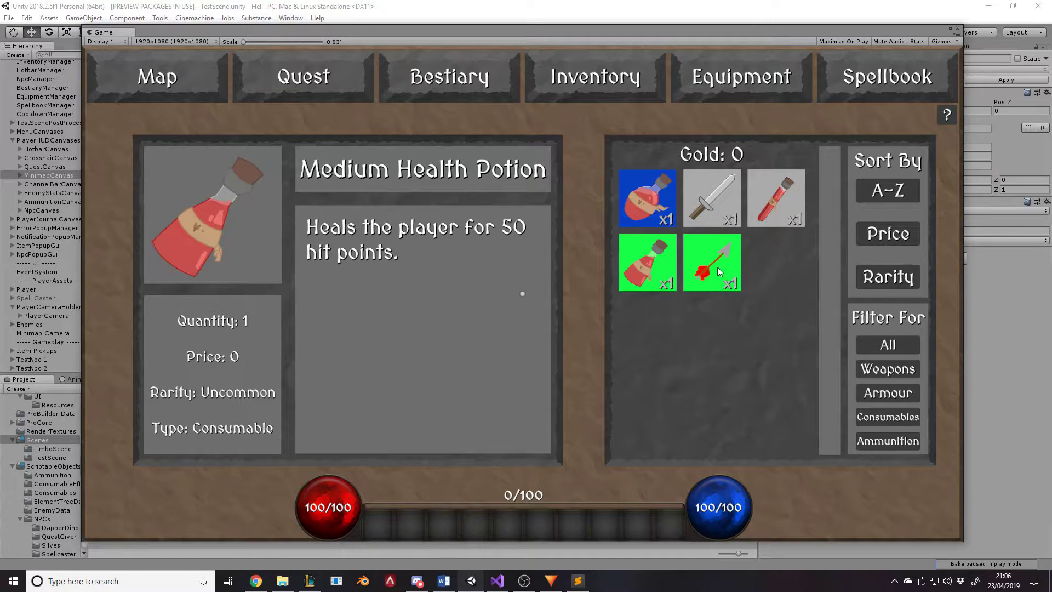
pyautogui.click(714, 211)
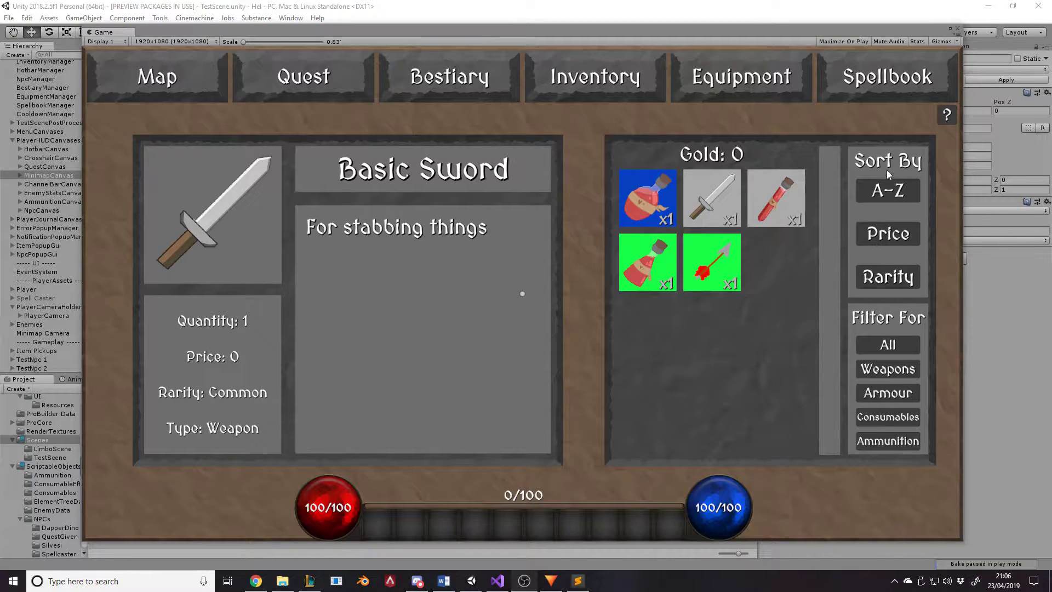
pyautogui.click(890, 191)
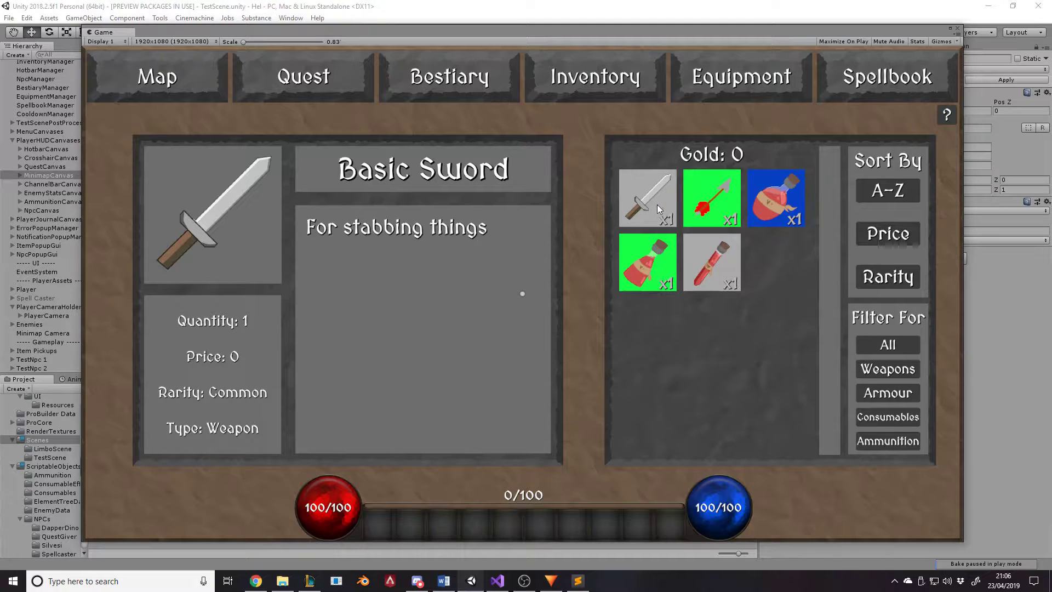
pyautogui.click(729, 211)
pyautogui.click(776, 211)
pyautogui.click(672, 255)
pyautogui.click(712, 261)
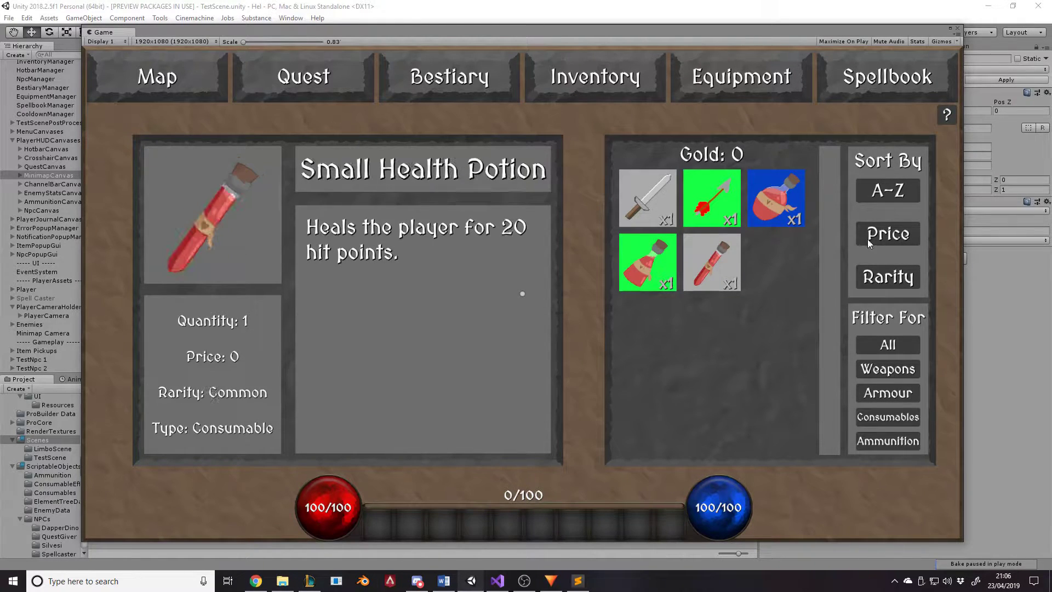
# - Sort the inventory by price, then by rarity, checking item details after each sort
pyautogui.click(873, 236)
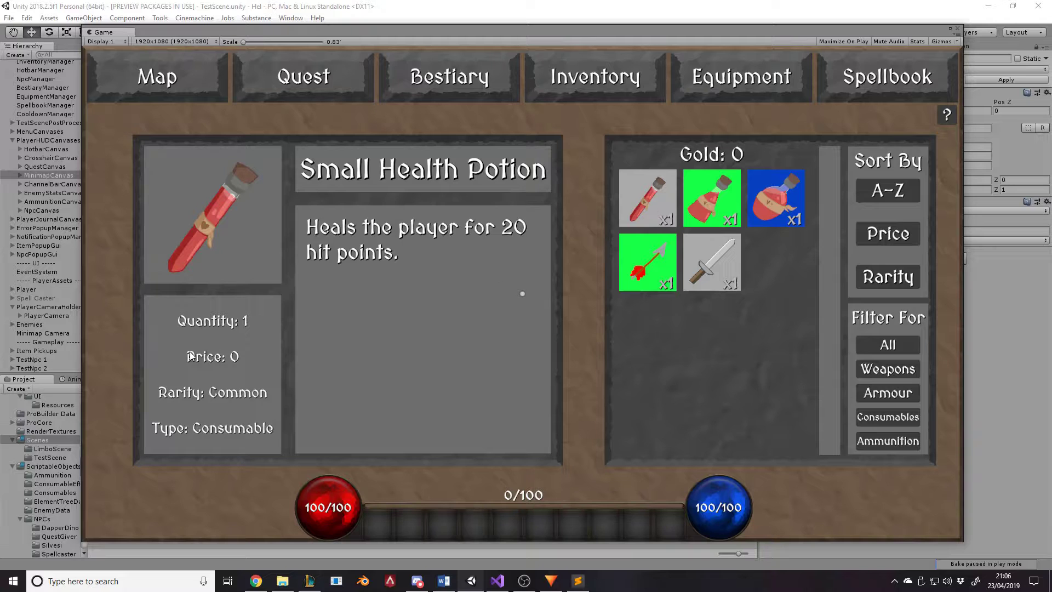
pyautogui.click(713, 213)
pyautogui.click(882, 275)
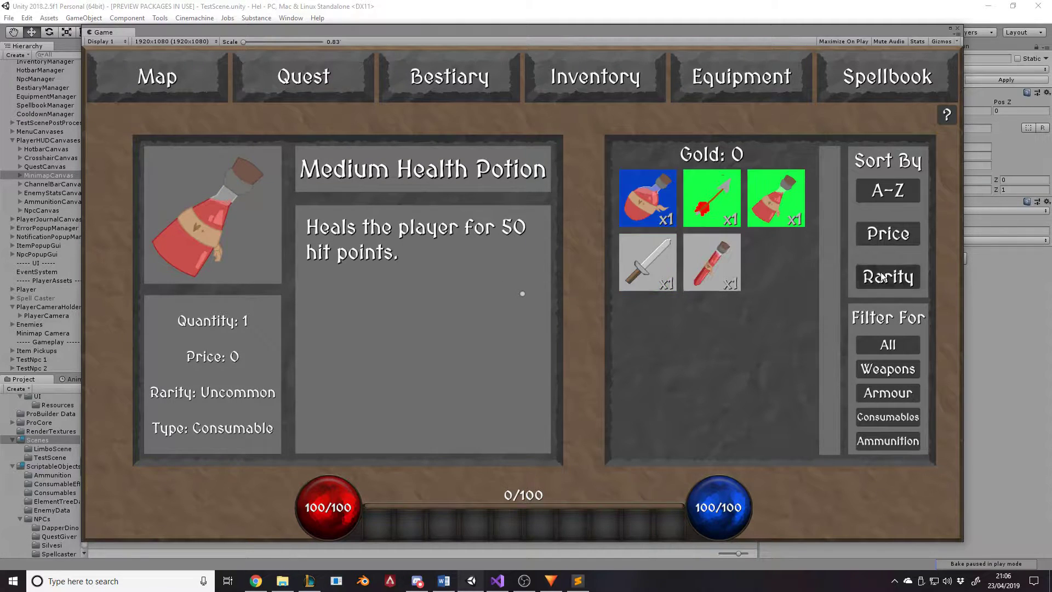
pyautogui.click(650, 193)
pyautogui.click(712, 198)
pyautogui.click(777, 200)
pyautogui.click(658, 262)
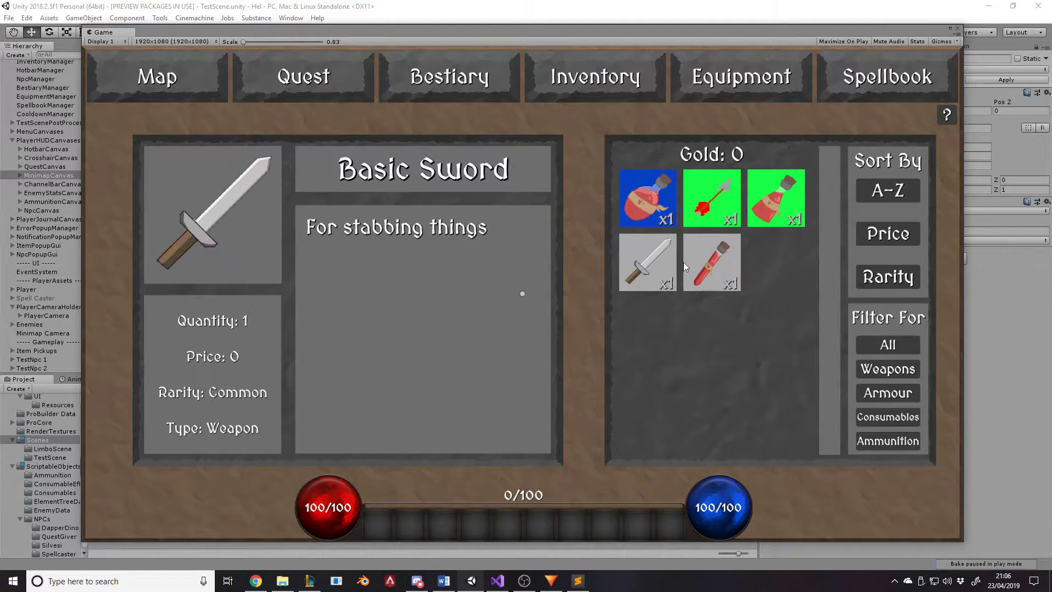
pyautogui.click(712, 262)
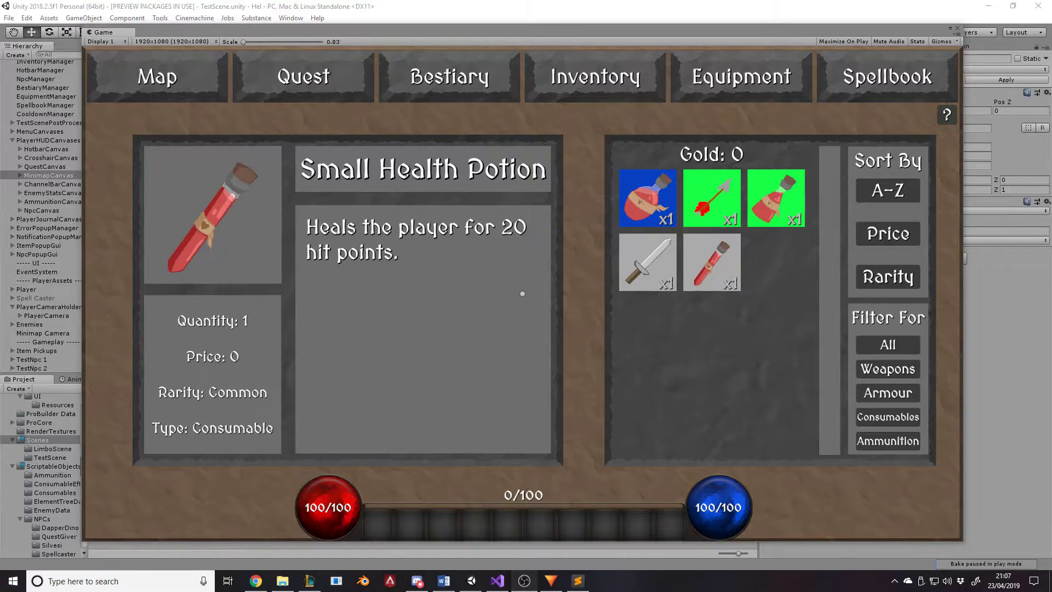
# - Filter the inventory by Weapons, Armour, Consumables and Ammunition, then return to All
pyautogui.click(885, 368)
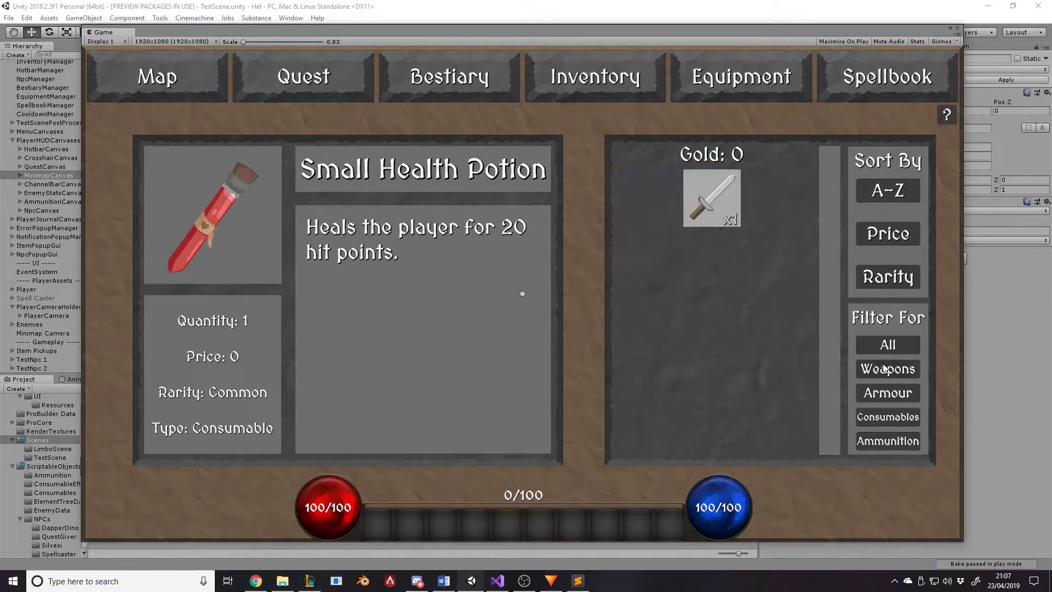
pyautogui.click(890, 394)
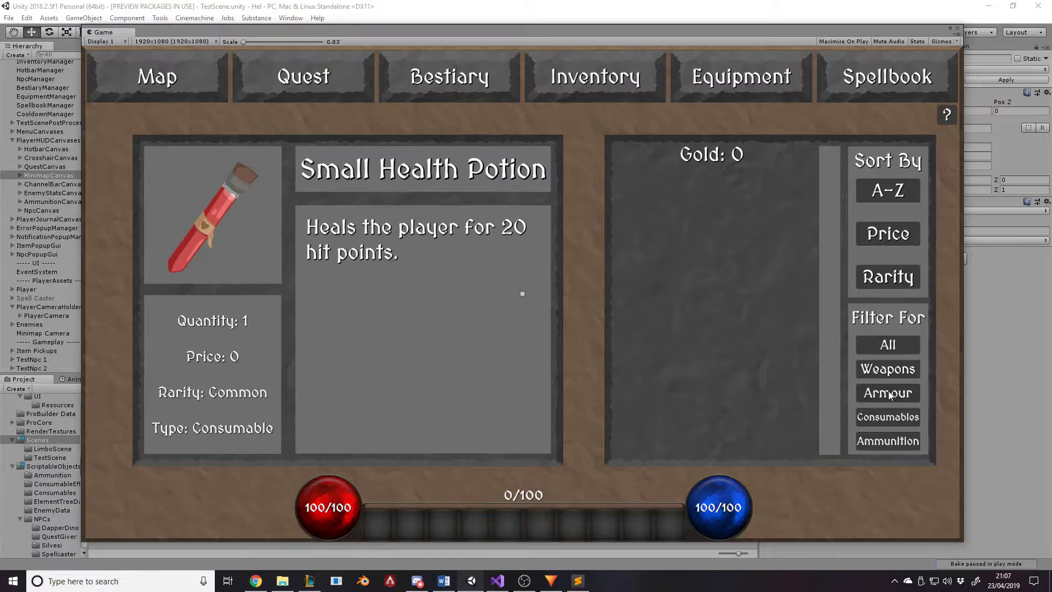
pyautogui.click(888, 418)
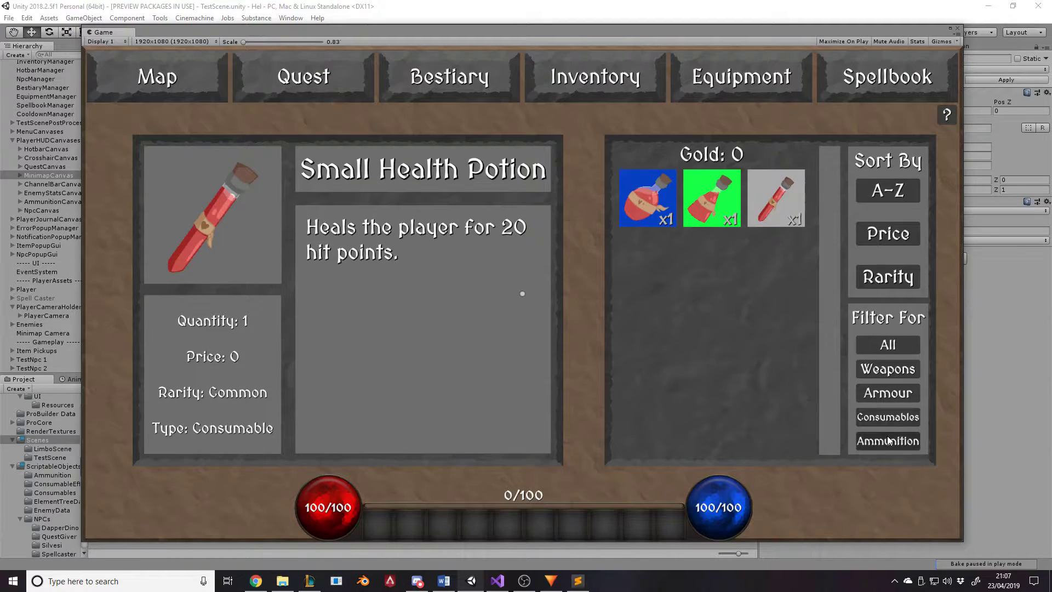
pyautogui.click(888, 440)
pyautogui.click(890, 349)
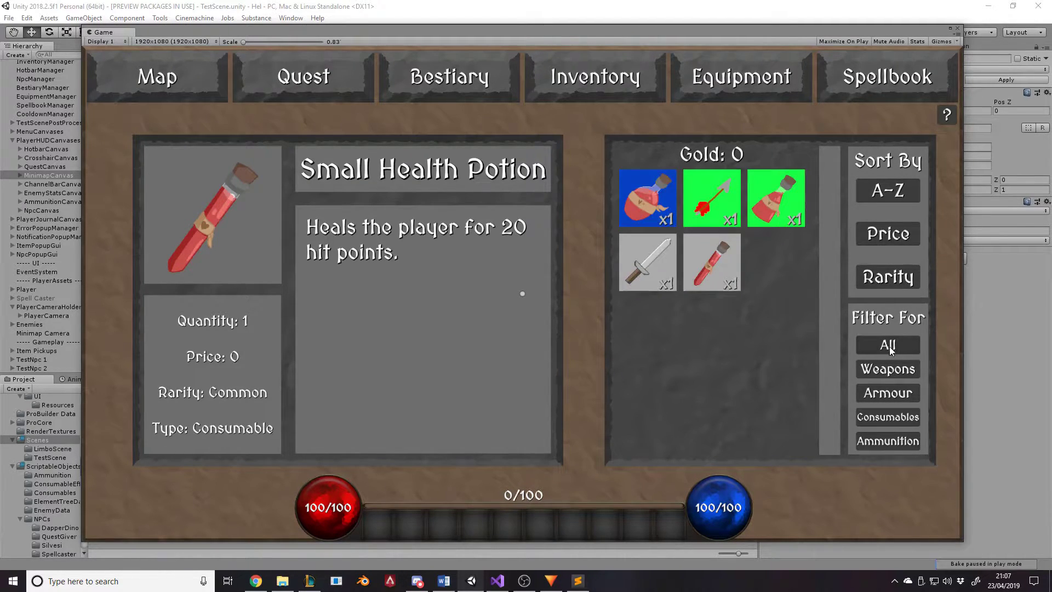
# - Equip the Basic Shield in the empty bottom equipment slot
pyautogui.press('e')
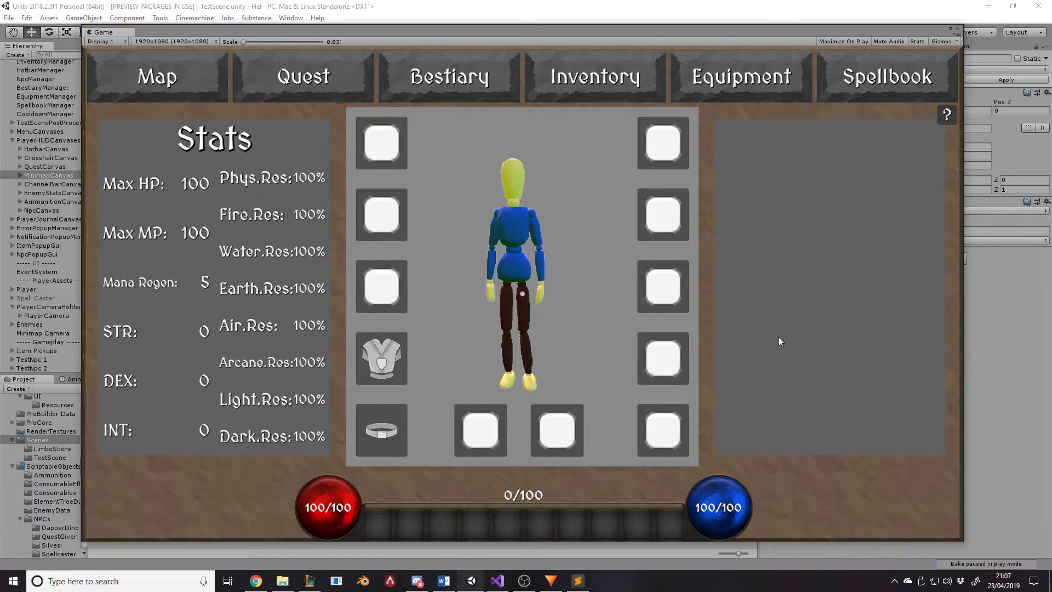
pyautogui.click(557, 430)
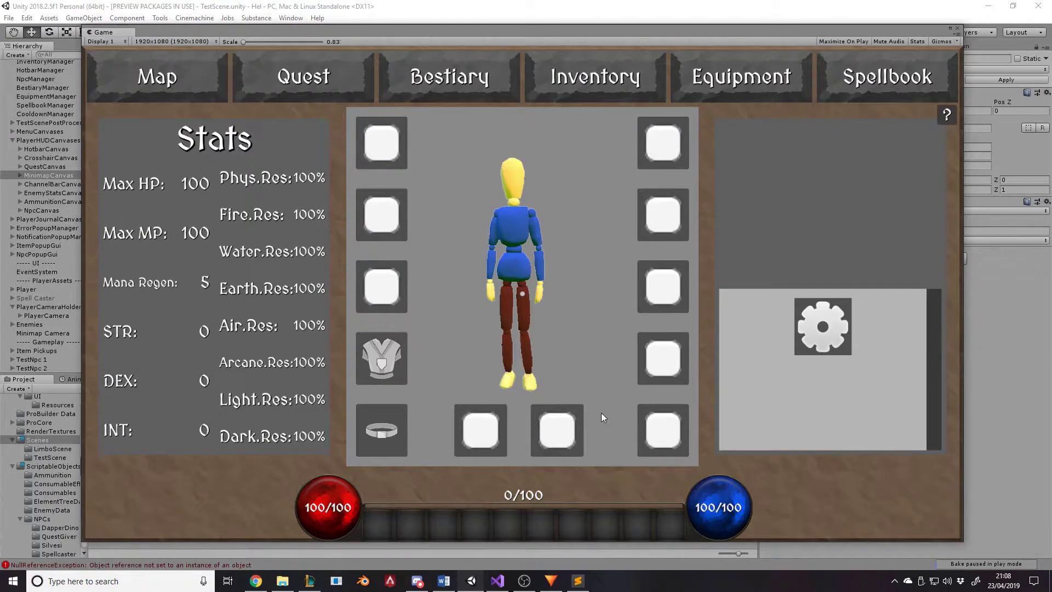
pyautogui.click(817, 333)
pyautogui.press('e')
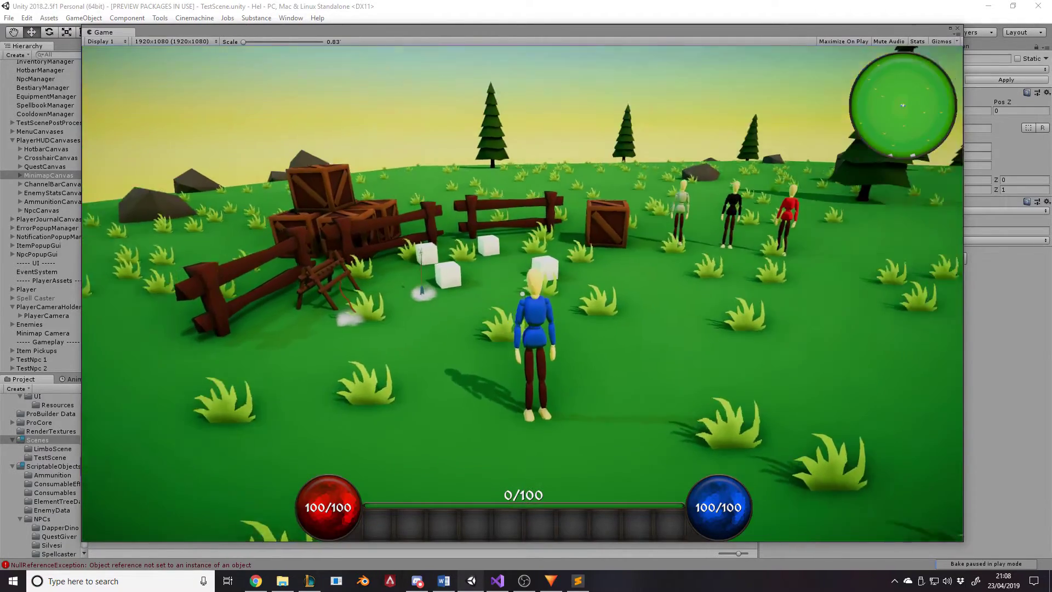
pyautogui.press('e')
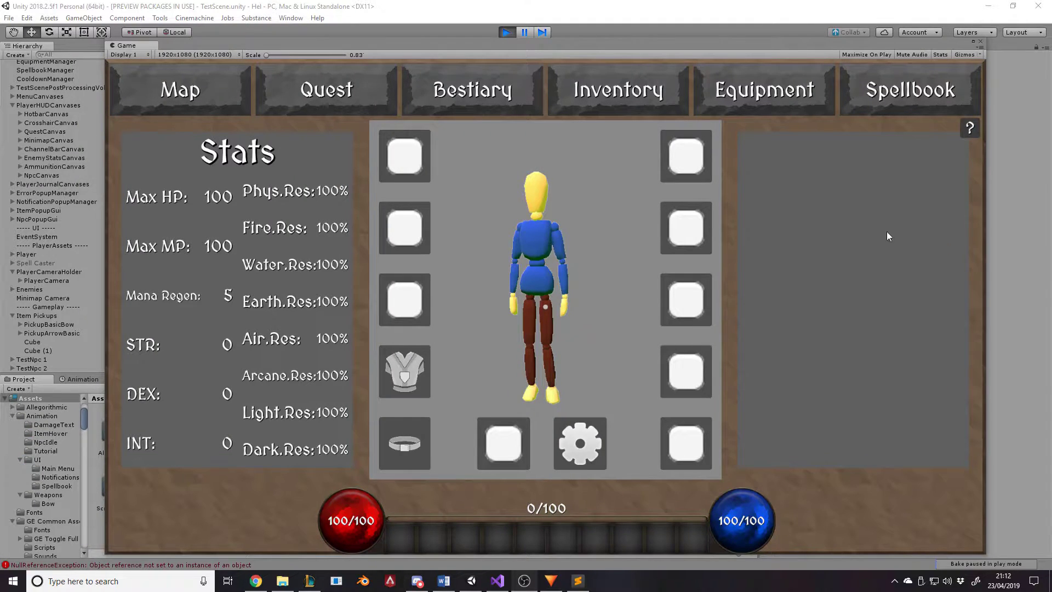
# - Swap the head slot between Other Head and Test Head, ending with Test Head equipped
pyautogui.click(414, 153)
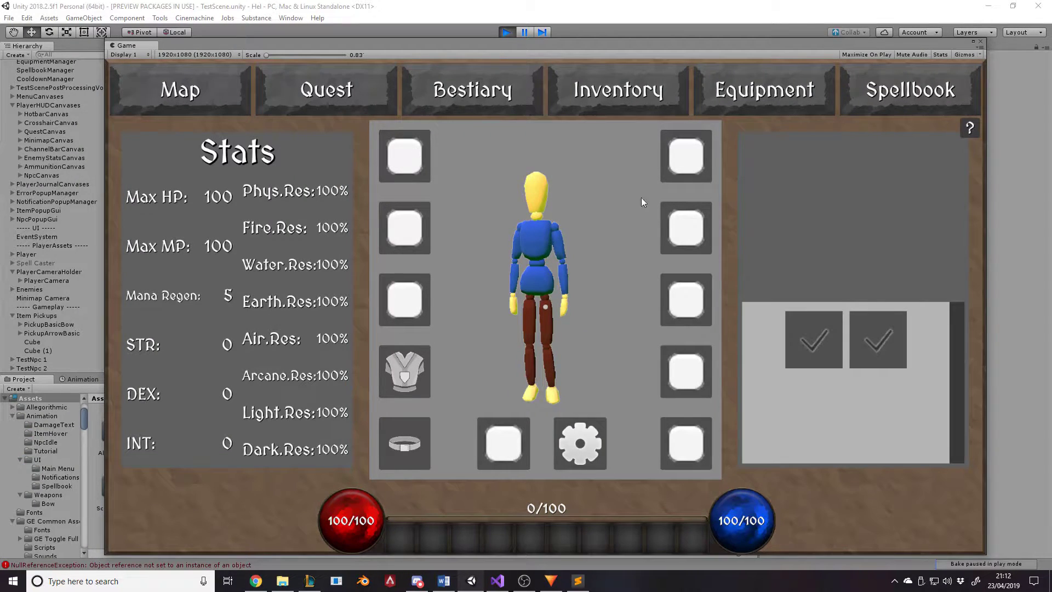
pyautogui.moveTo(813, 337)
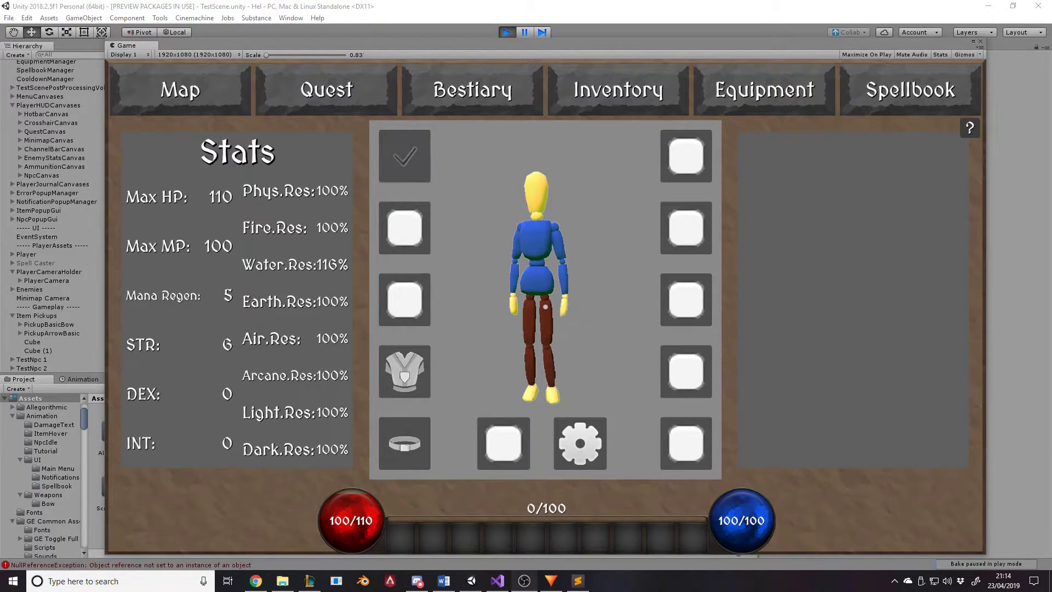
pyautogui.click(405, 164)
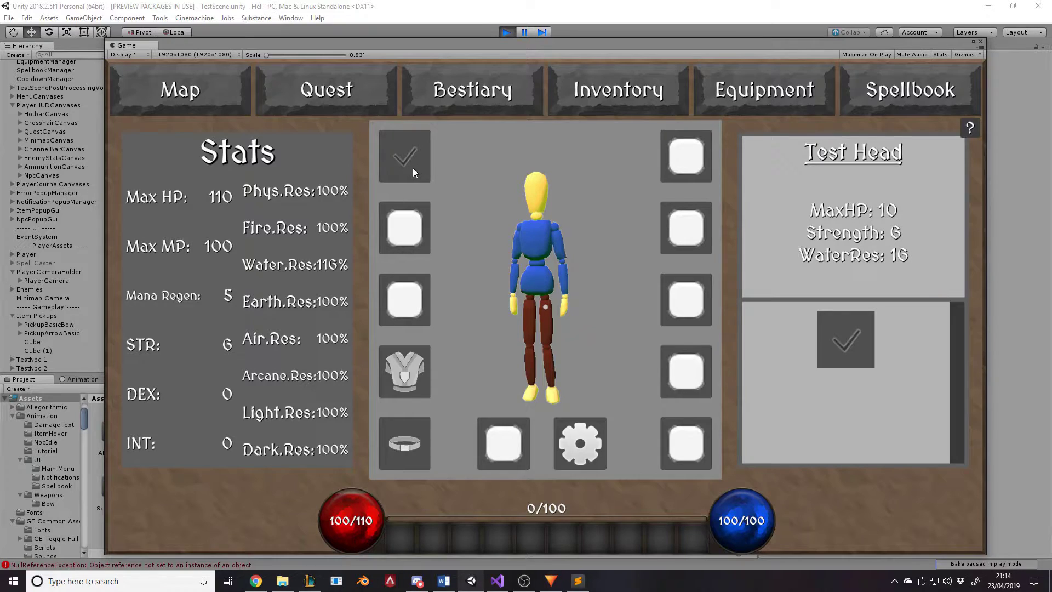
pyautogui.click(835, 332)
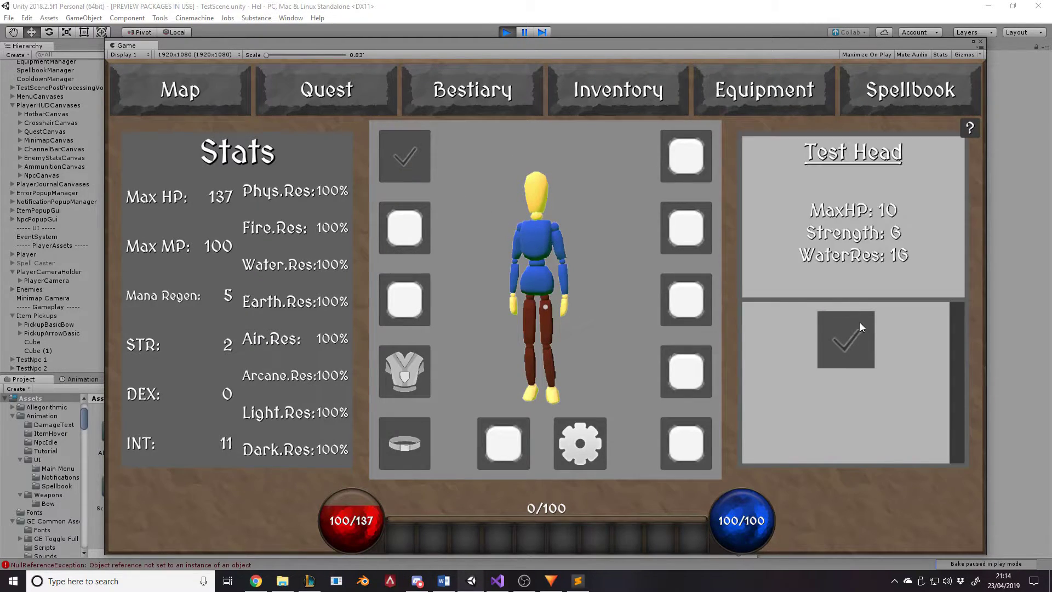
pyautogui.click(850, 329)
pyautogui.click(408, 160)
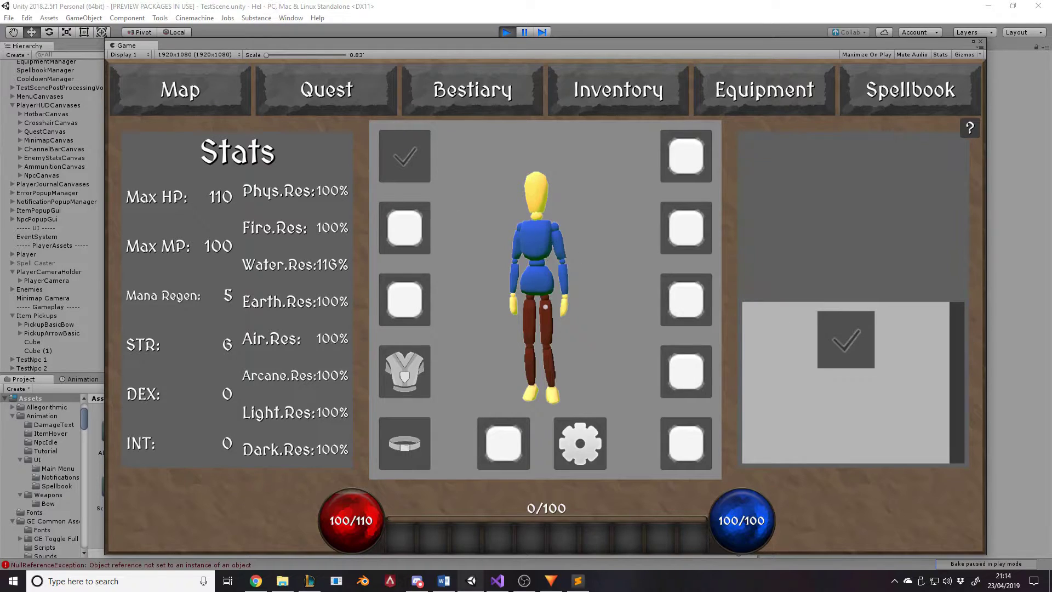
pyautogui.click(405, 156)
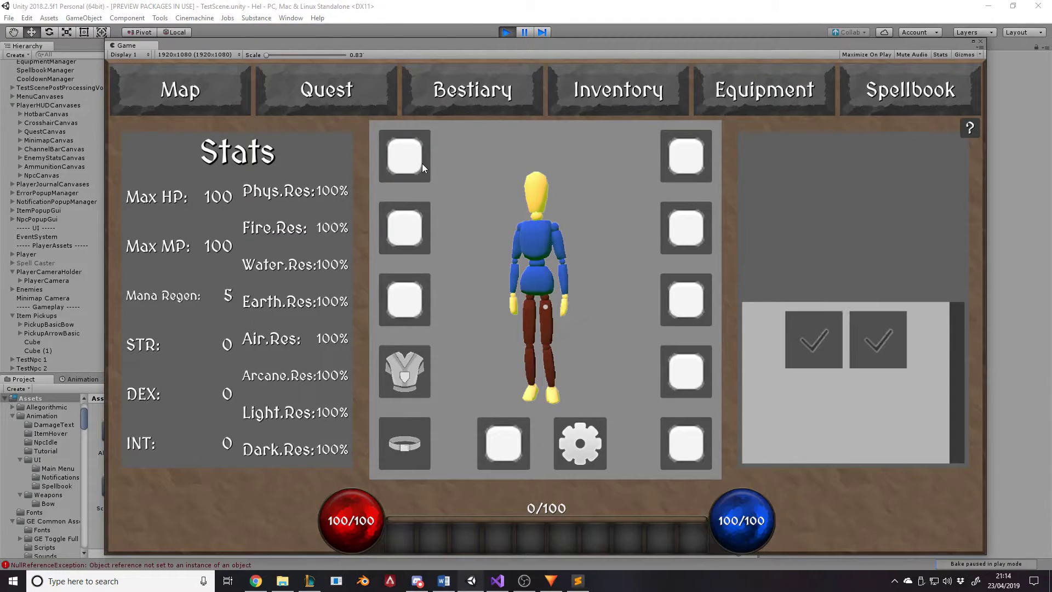
pyautogui.click(823, 337)
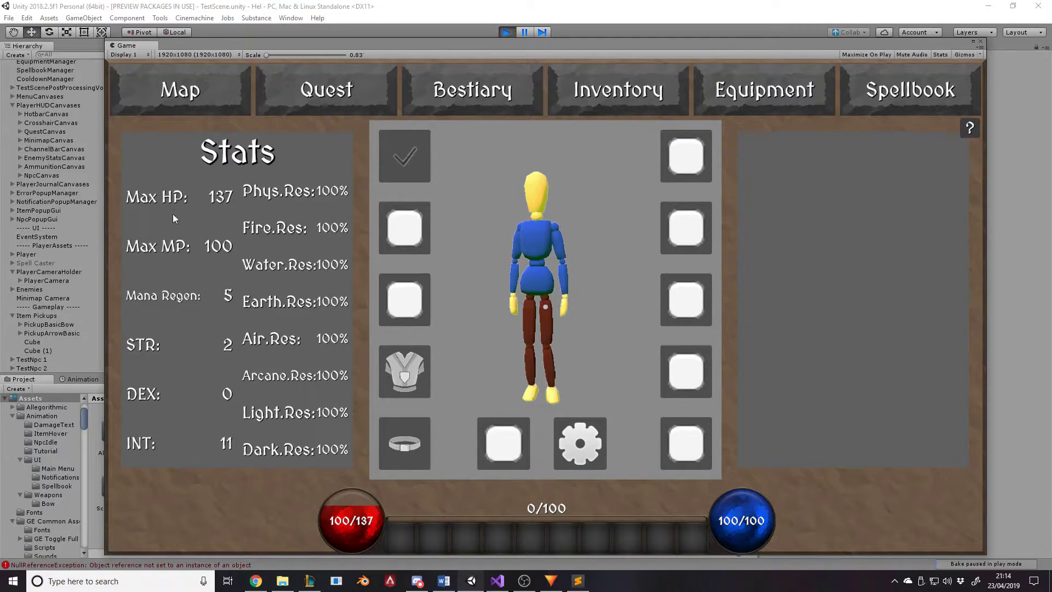
pyautogui.click(404, 157)
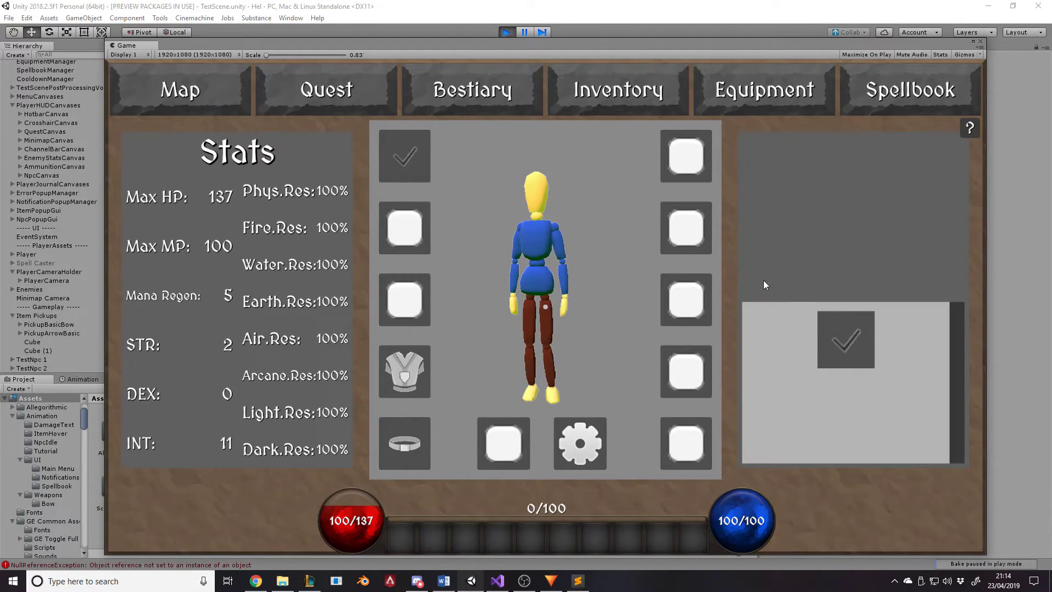
pyautogui.click(839, 341)
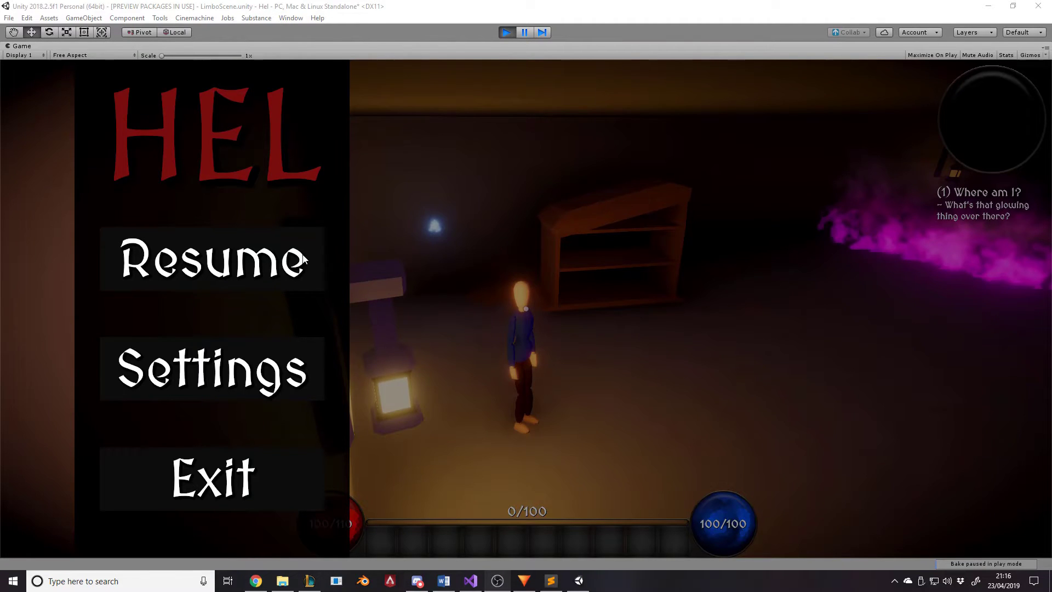
# - At the glowing orb, complete the Where am I? quest and accept Preparations
pyautogui.click(303, 257)
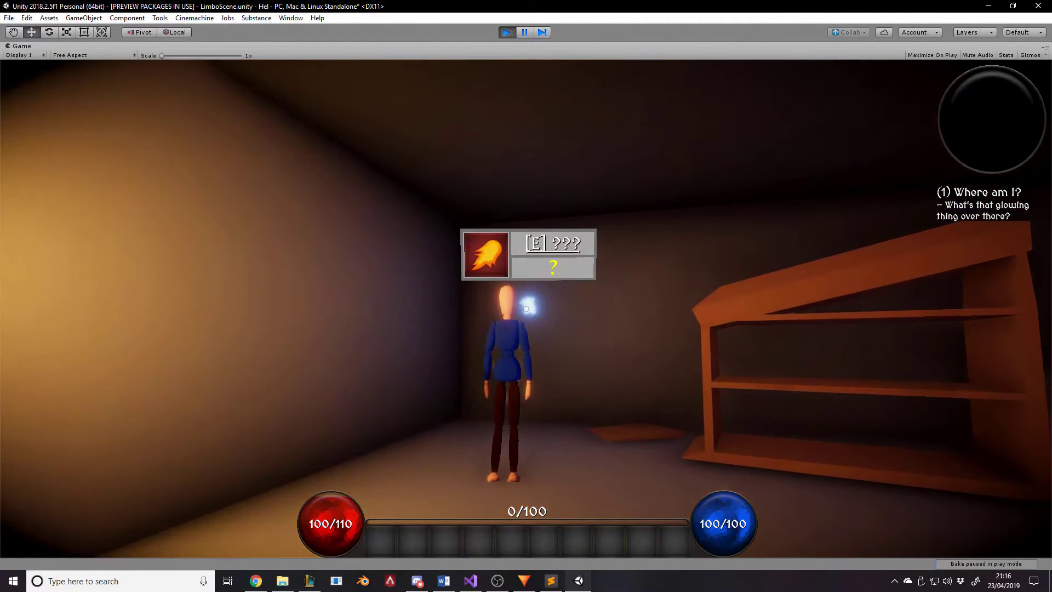
pyautogui.press('e')
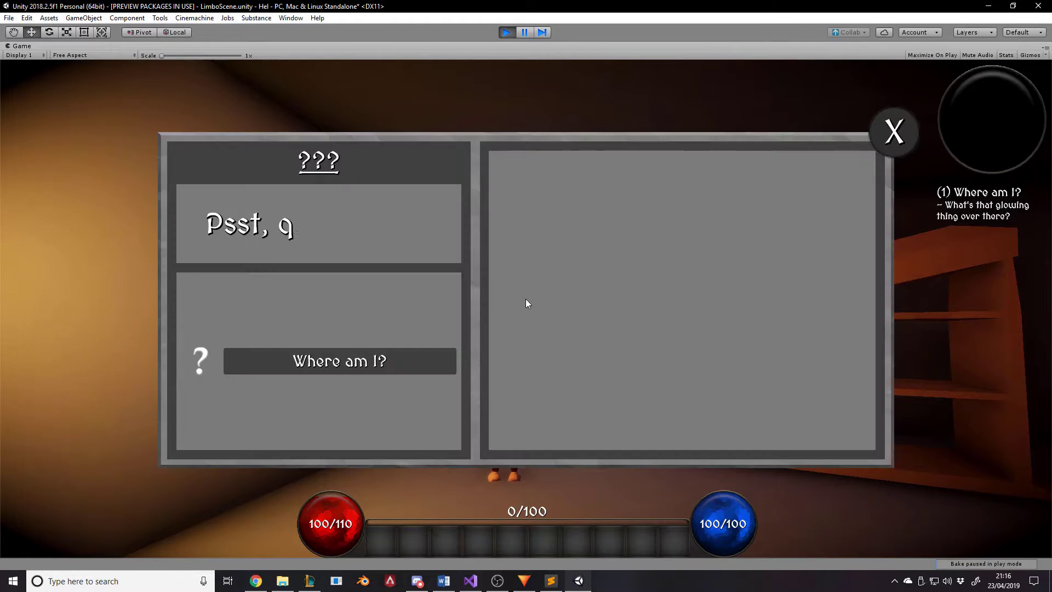
pyautogui.click(336, 361)
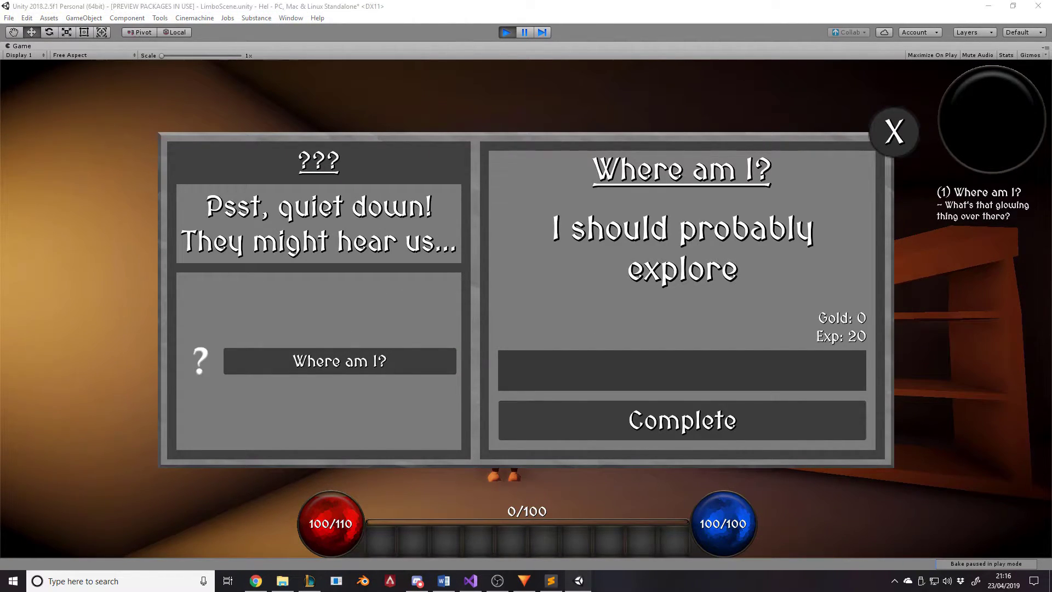
pyautogui.click(702, 420)
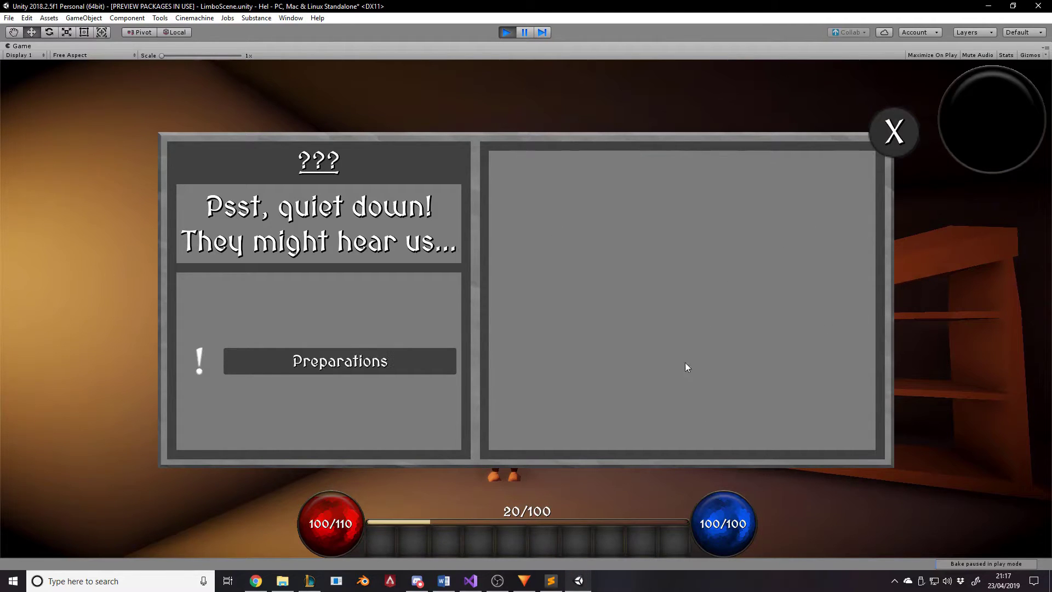
pyautogui.click(365, 370)
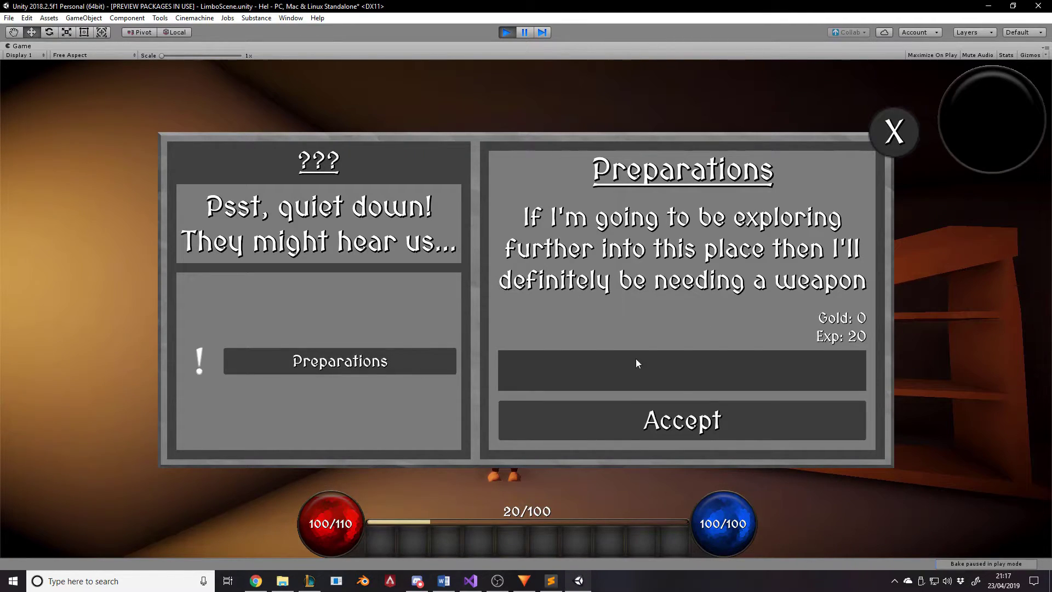
pyautogui.click(688, 423)
pyautogui.click(890, 134)
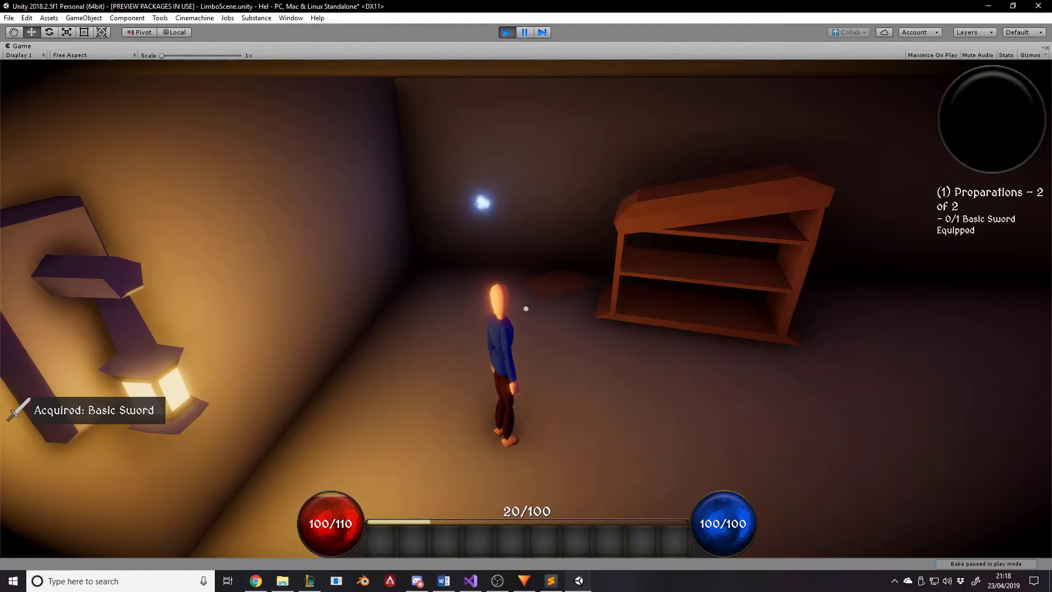
# - Dismiss the inventory's welcome and item help tips, then close the inventory
pyautogui.press('i')
pyautogui.click(685, 246)
pyautogui.click(712, 227)
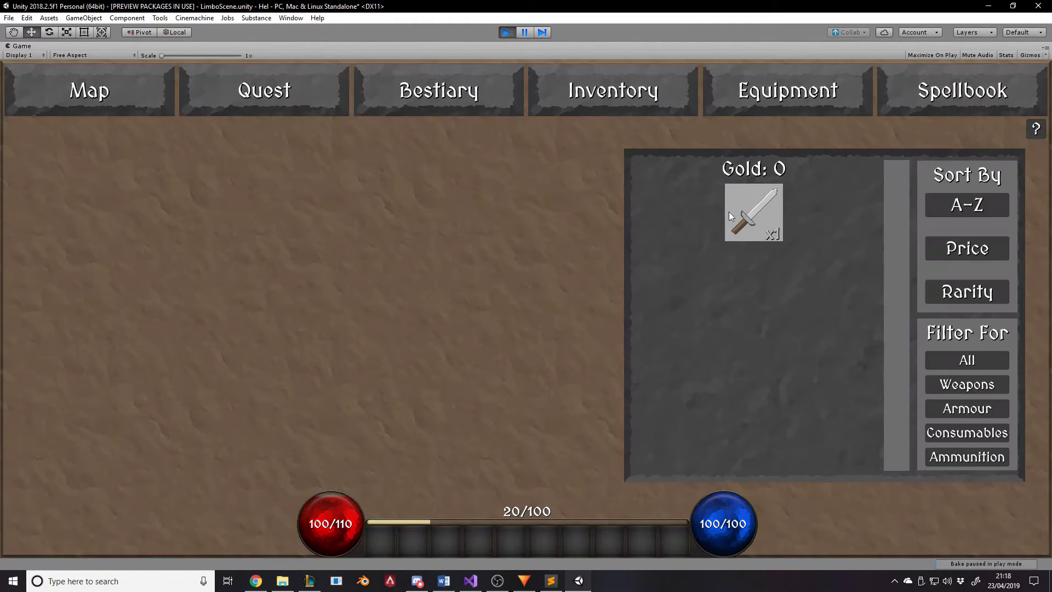
pyautogui.press('i')
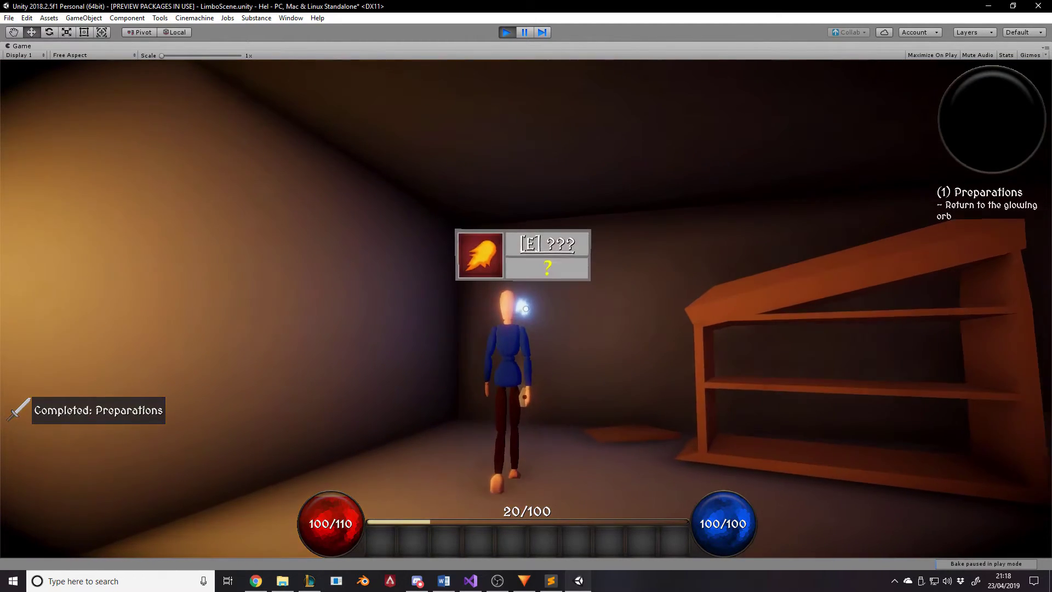
# - Turn in the Preparations quest at the orb, then bring up the spellbook with K
pyautogui.press('e')
pyautogui.click(371, 346)
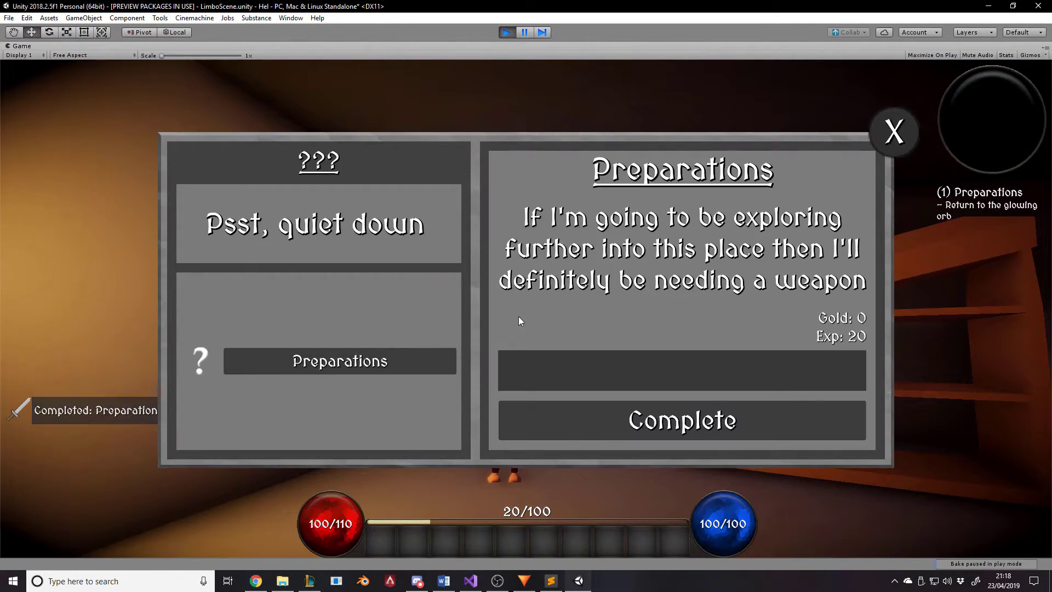
pyautogui.click(650, 419)
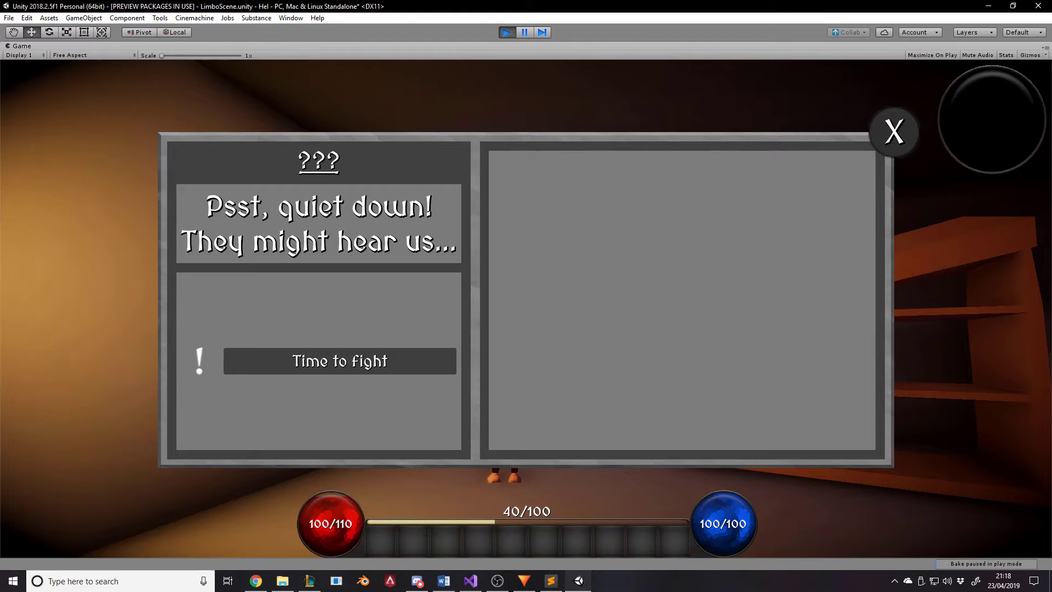
pyautogui.click(895, 132)
pyautogui.press('k')
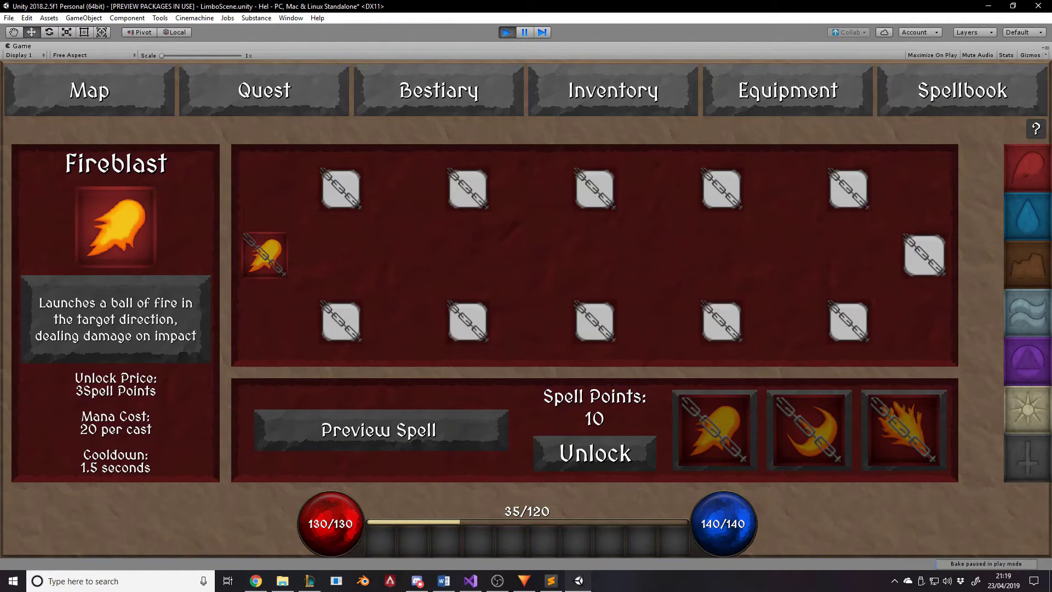
# - Browse the Ice, Earth, Wind, Arcane, Light and Dark spell pages, then return to Fire
pyautogui.click(1023, 222)
pyautogui.click(1020, 276)
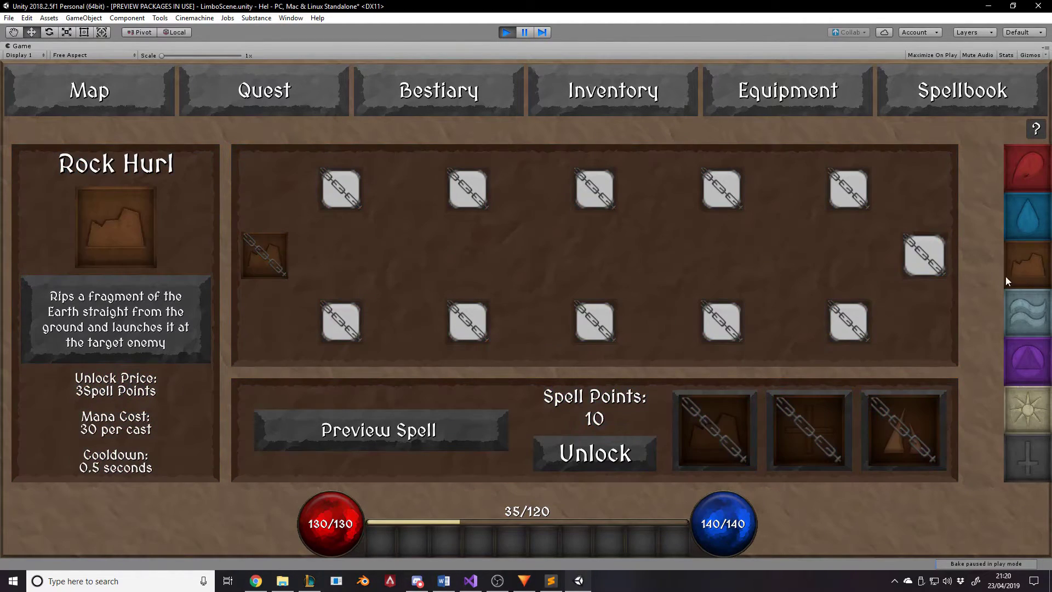
pyautogui.click(1017, 306)
pyautogui.click(1015, 350)
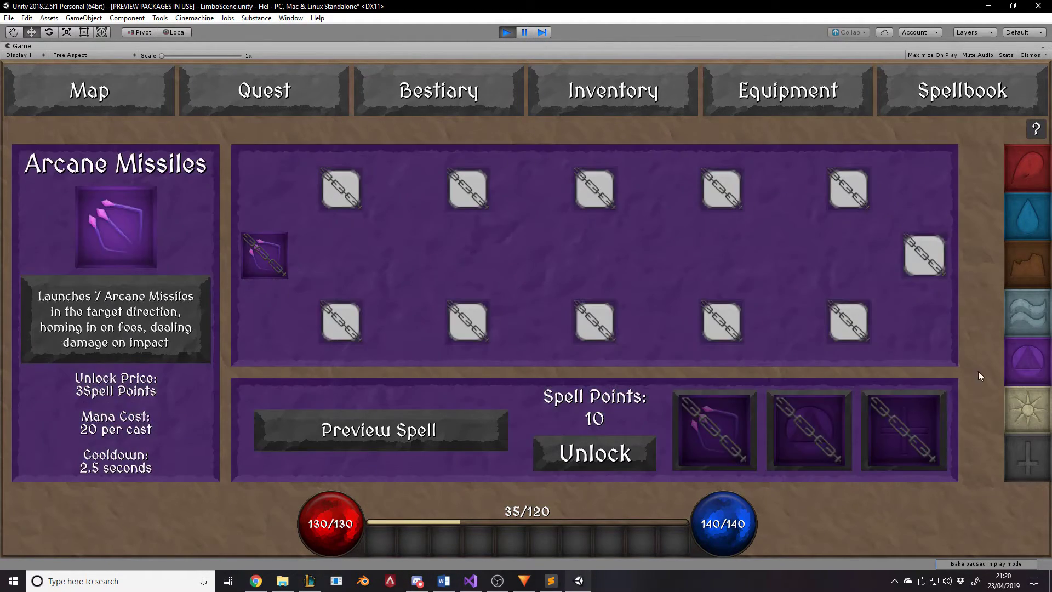
pyautogui.click(1010, 406)
pyautogui.click(1023, 452)
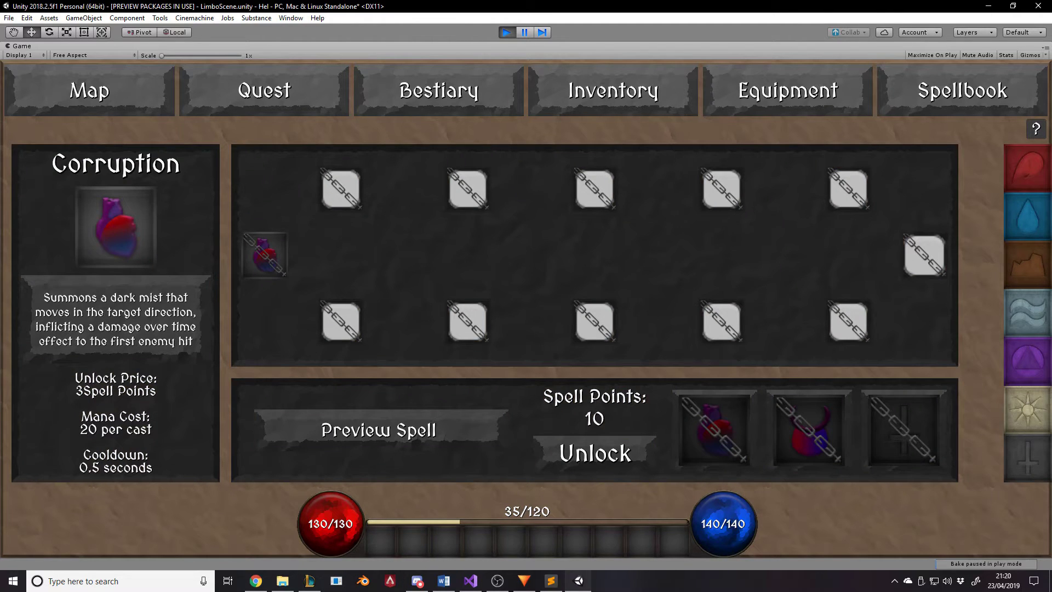
pyautogui.click(1027, 167)
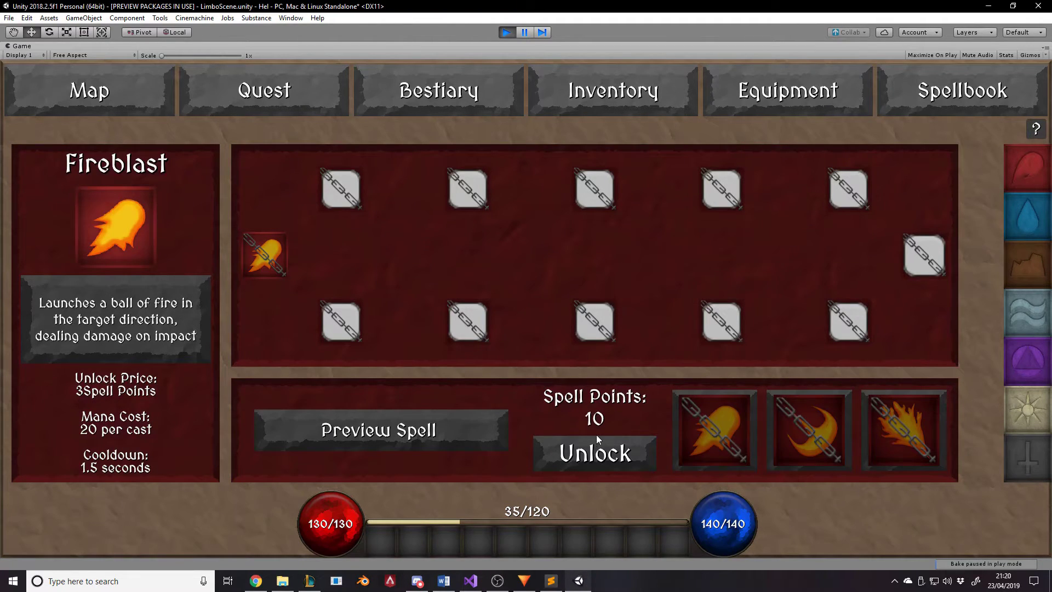
# - Unlock Fireblast and Ice Shard and add both to the hotbar
pyautogui.click(607, 461)
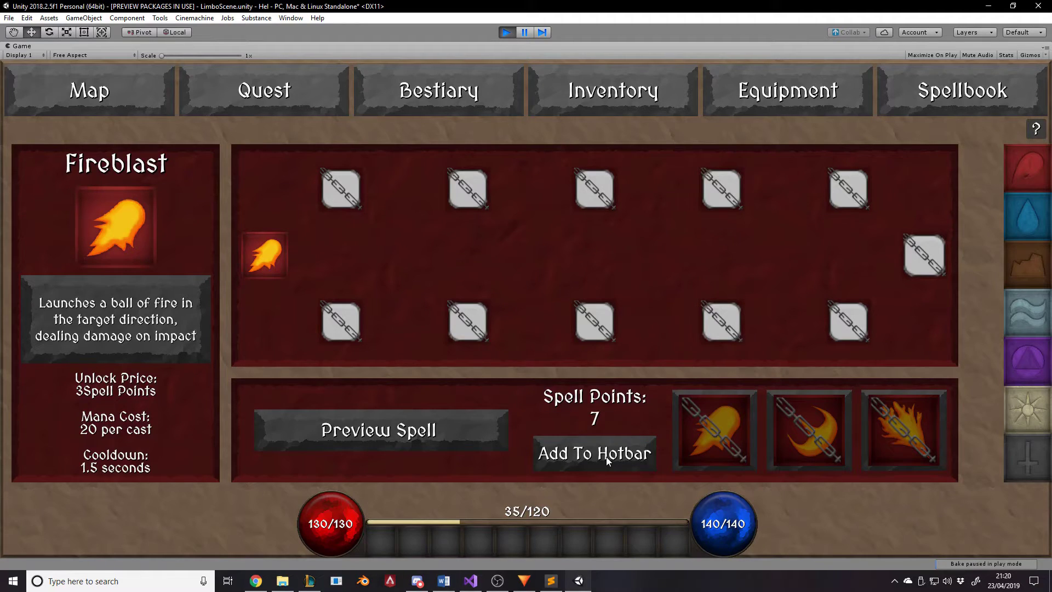
pyautogui.click(587, 453)
pyautogui.click(1015, 233)
pyautogui.click(595, 453)
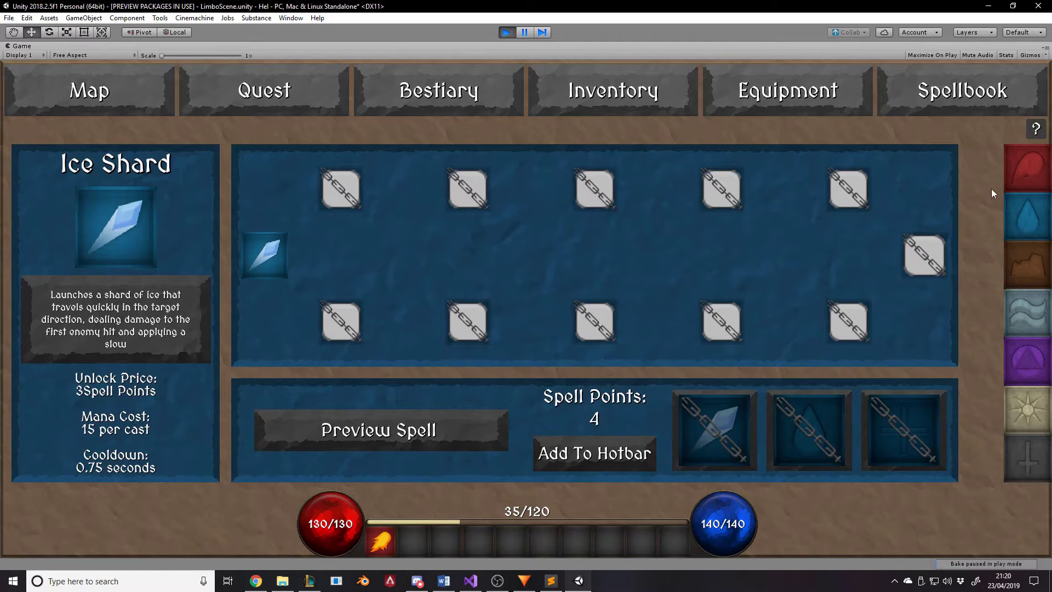
pyautogui.click(1019, 175)
pyautogui.click(594, 453)
pyautogui.click(1015, 234)
# - Unlock Rock Hurl, add it to the hotbar and preview it in action
pyautogui.click(1027, 263)
pyautogui.click(594, 453)
pyautogui.click(594, 453)
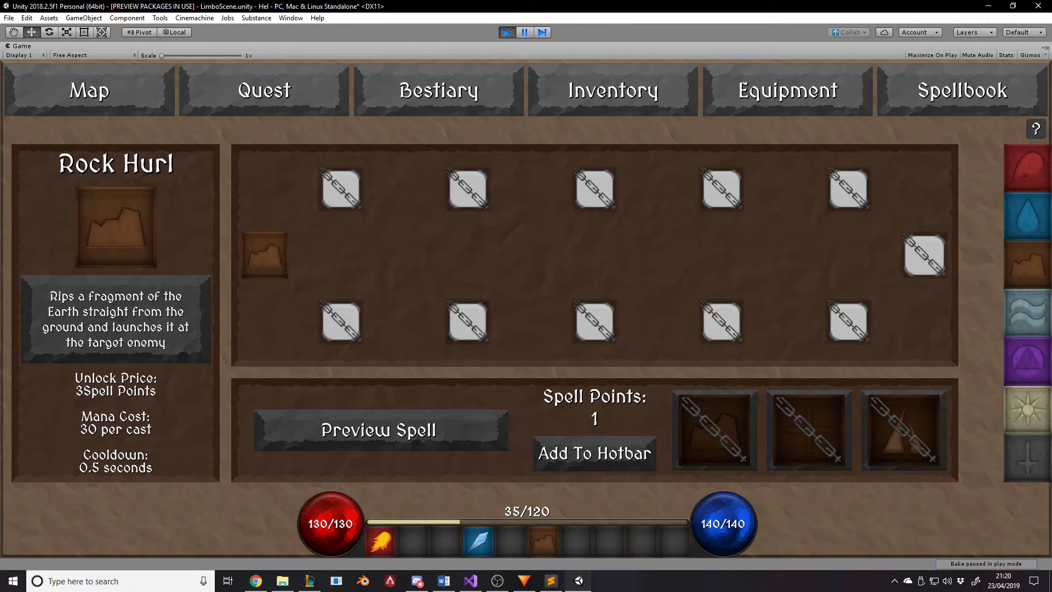
pyautogui.click(395, 427)
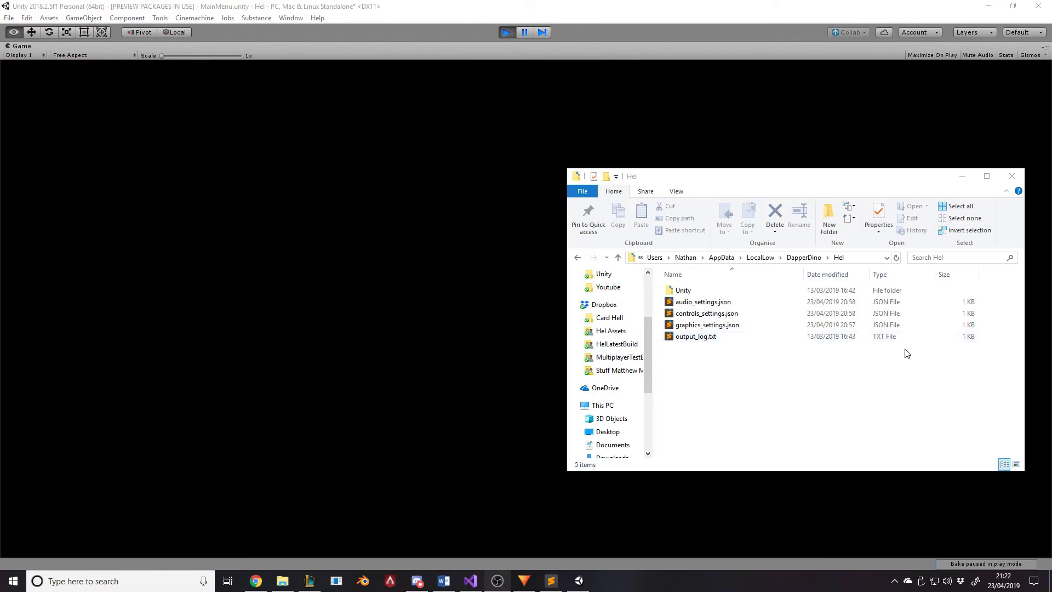
# - Open the newly created game_save folder inside the Hel save folder
pyautogui.click(871, 416)
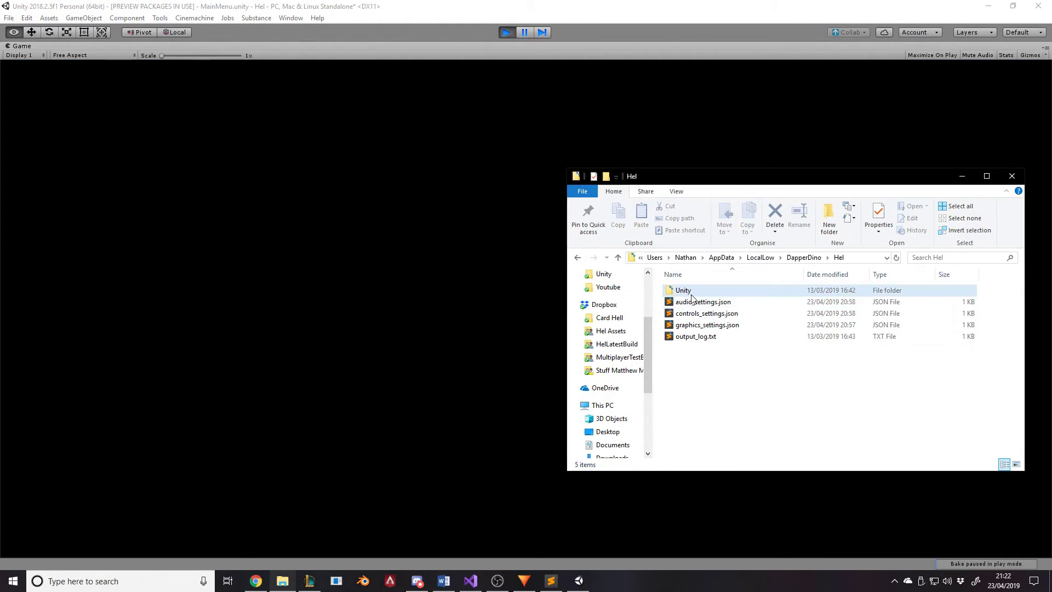
pyautogui.click(554, 295)
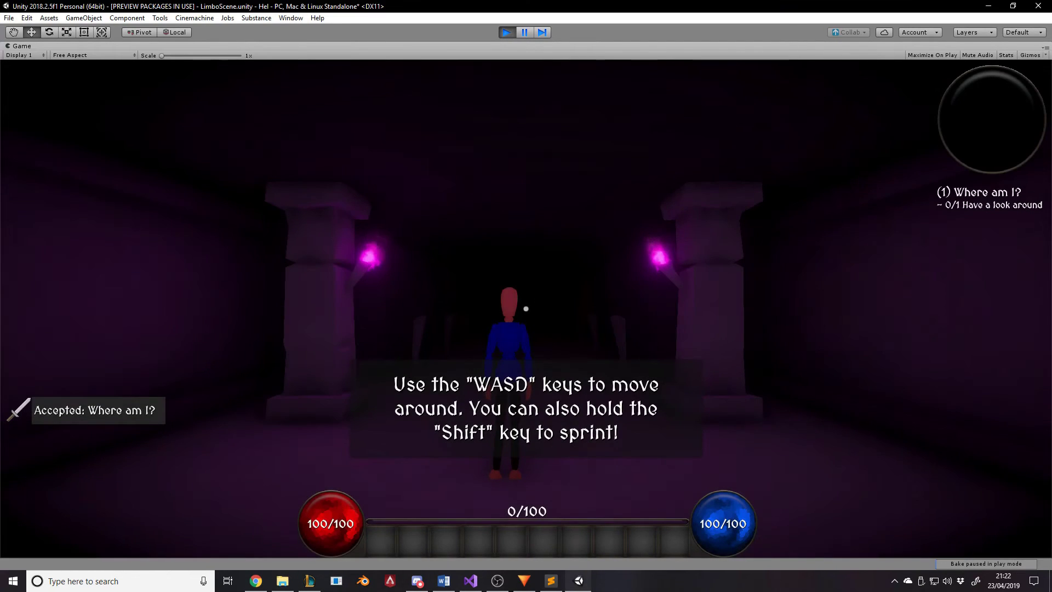
pyautogui.hotkey('alt', 'Tab')
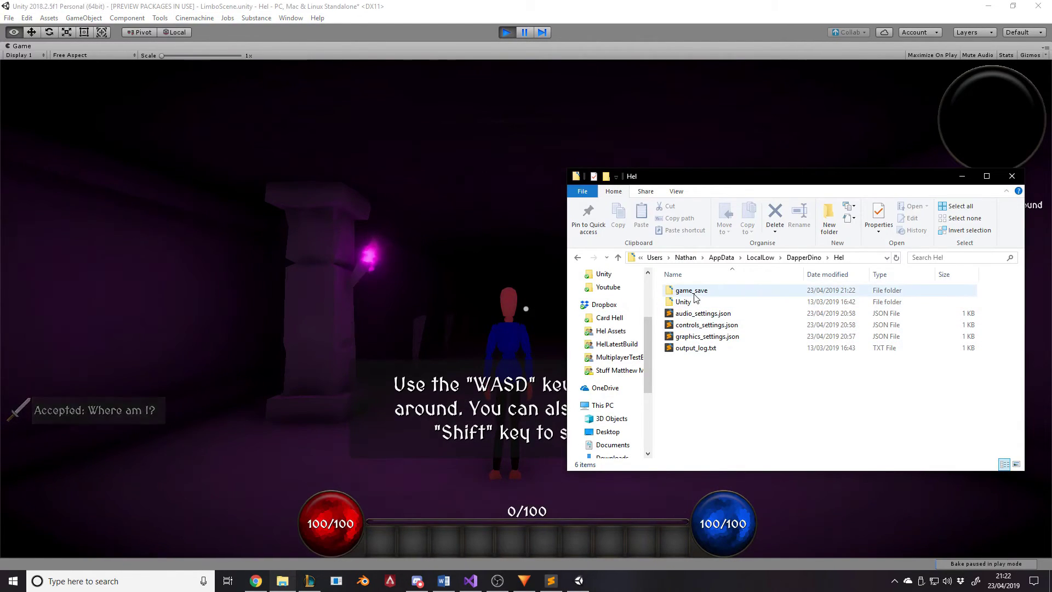
pyautogui.doubleClick(695, 294)
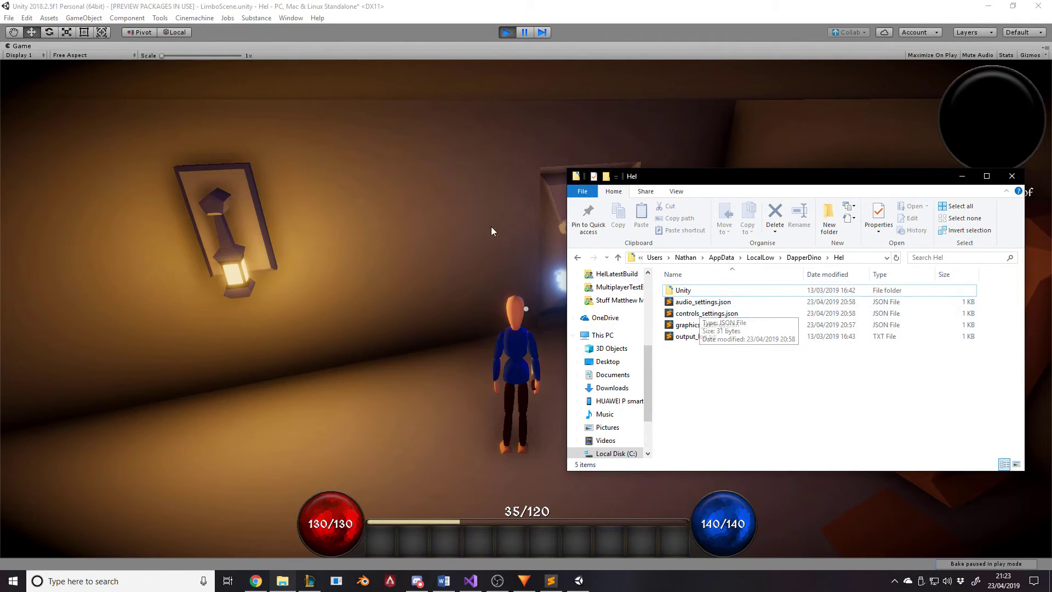
# - Walk into the purple-lit room, recheck the save folder, then resume from the pause menu
pyautogui.click(492, 227)
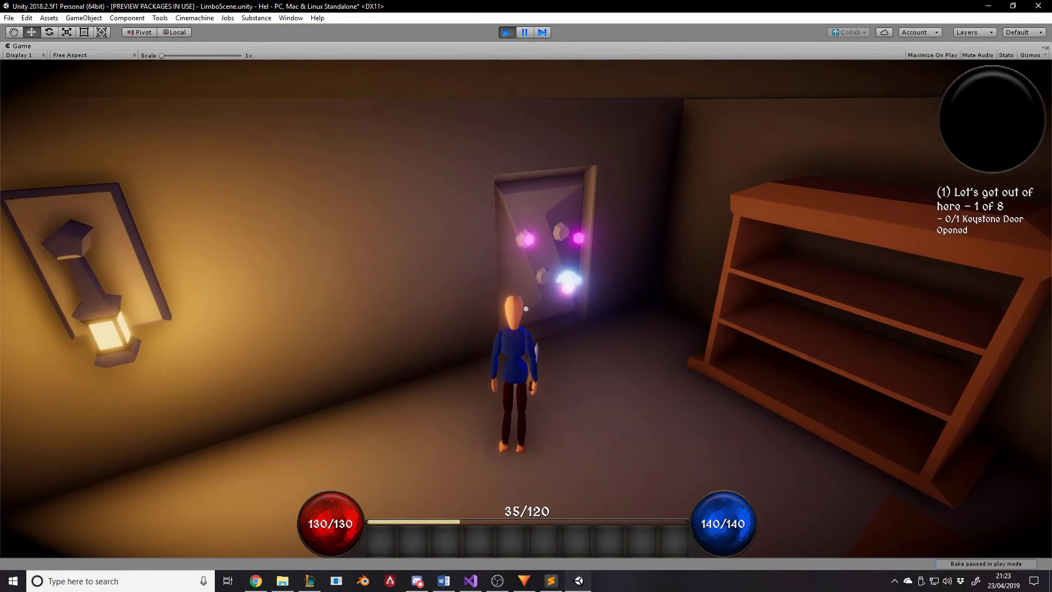
pyautogui.hotkey('alt', 'Tab')
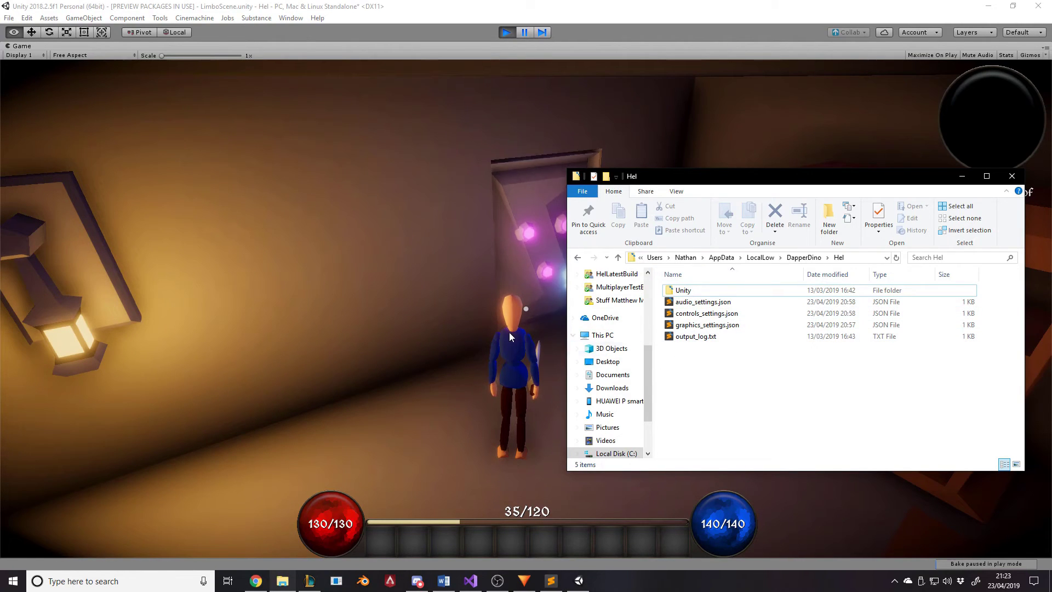
pyautogui.click(508, 332)
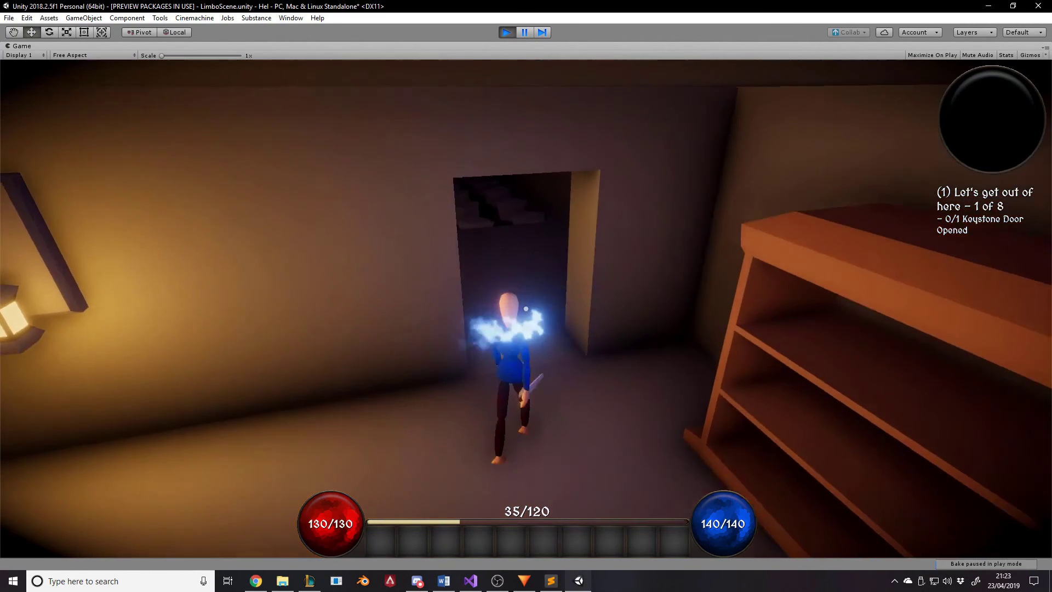
pyautogui.hotkey('alt', 'Tab')
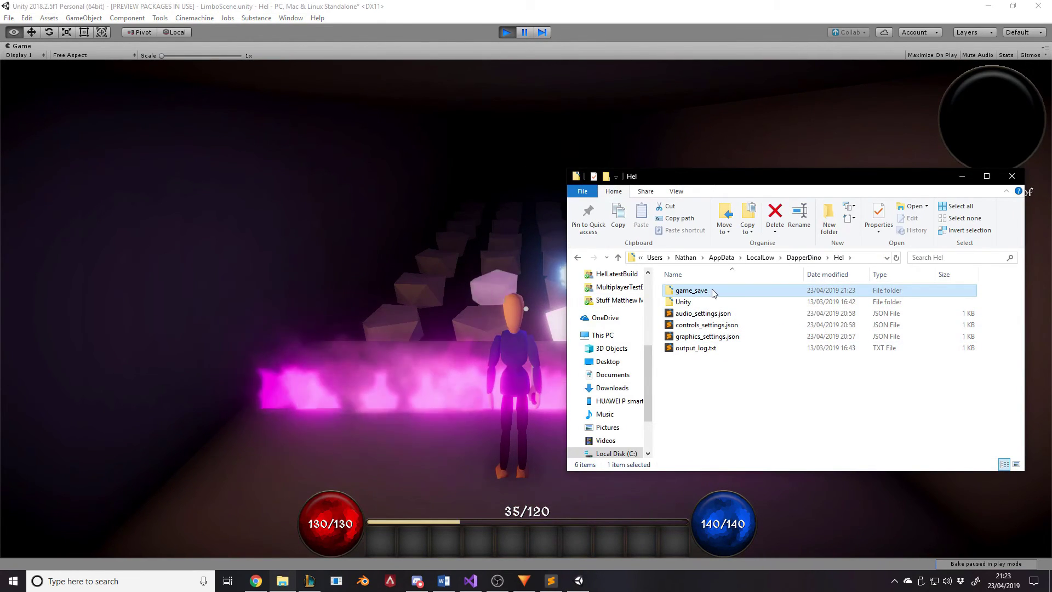
pyautogui.hotkey('alt', 'Tab')
pyautogui.click(598, 213)
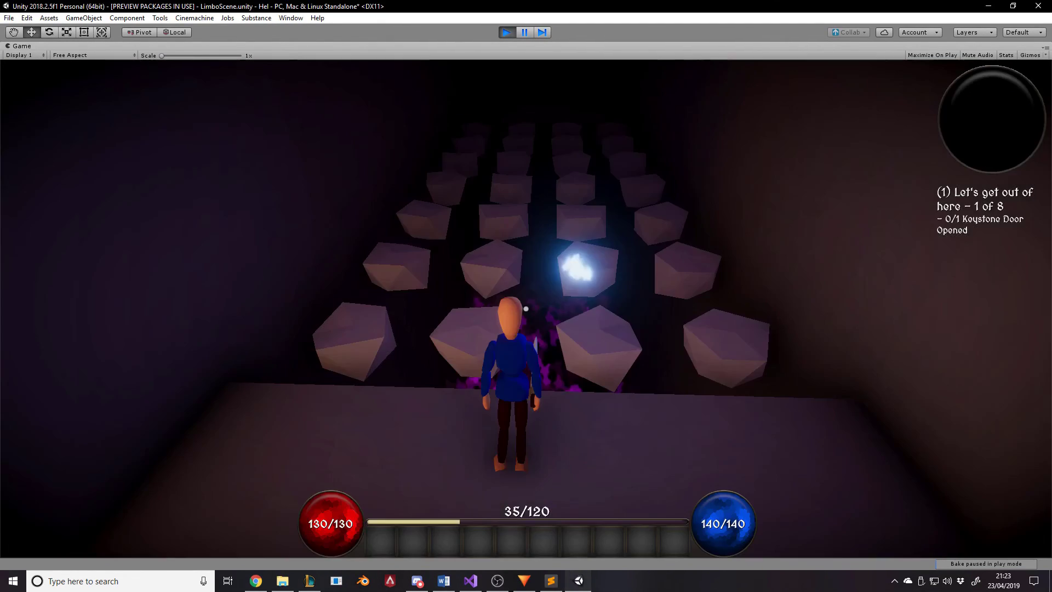